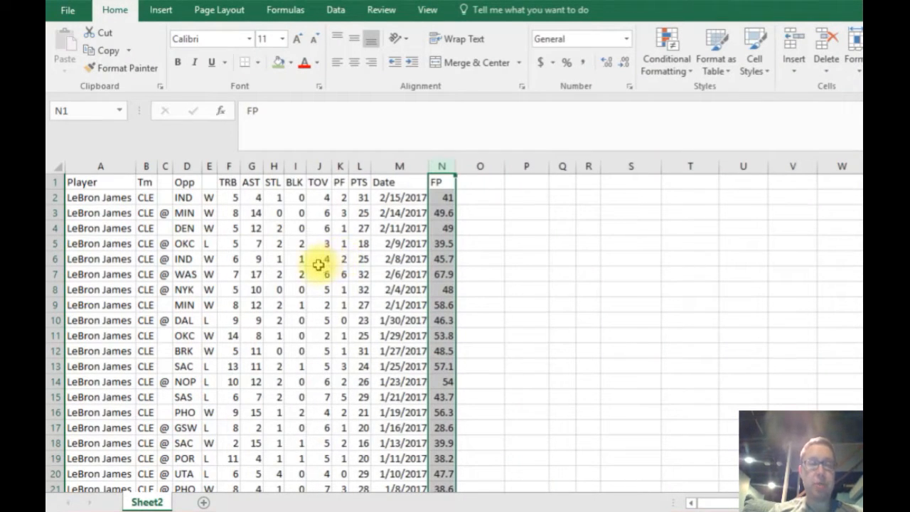
Review the LeBron James game log, checking the player, stat and date columns, the older games and the FP values.
{"action": "left_click", "coordinate": [317, 261]}
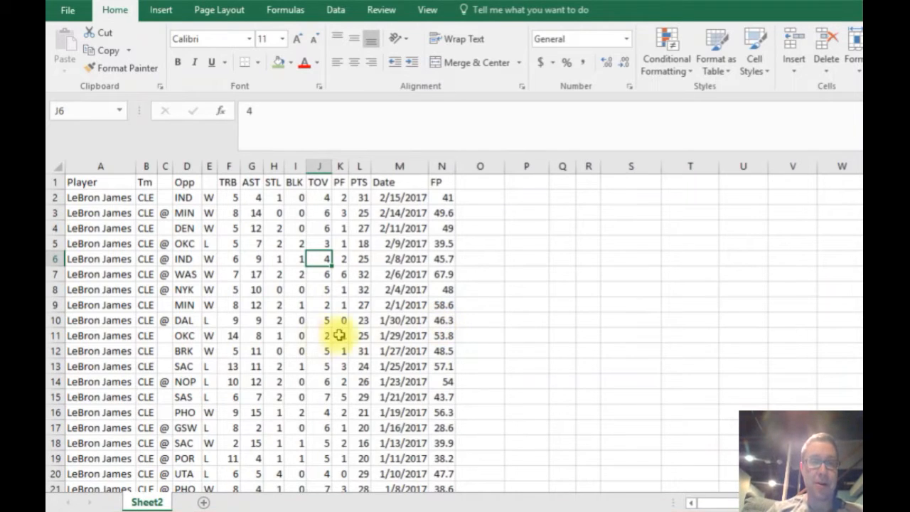
{"action": "left_click", "coordinate": [402, 339]}
{"action": "left_click", "coordinate": [383, 305]}
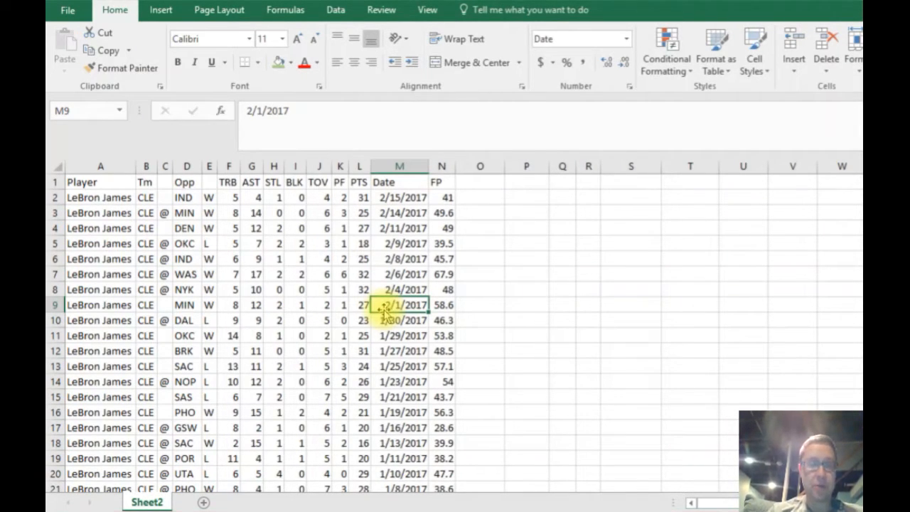
{"action": "left_click", "coordinate": [297, 275]}
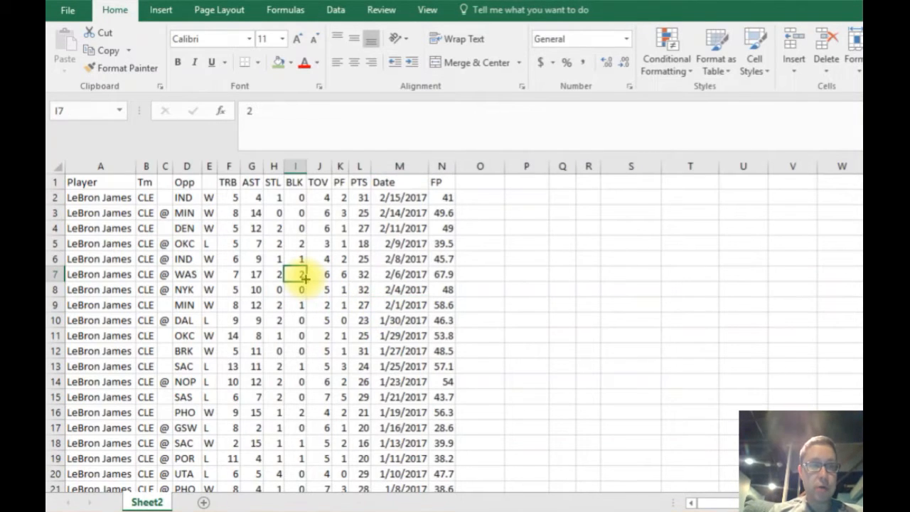
{"action": "left_click", "coordinate": [252, 245]}
{"action": "left_click", "coordinate": [165, 228]}
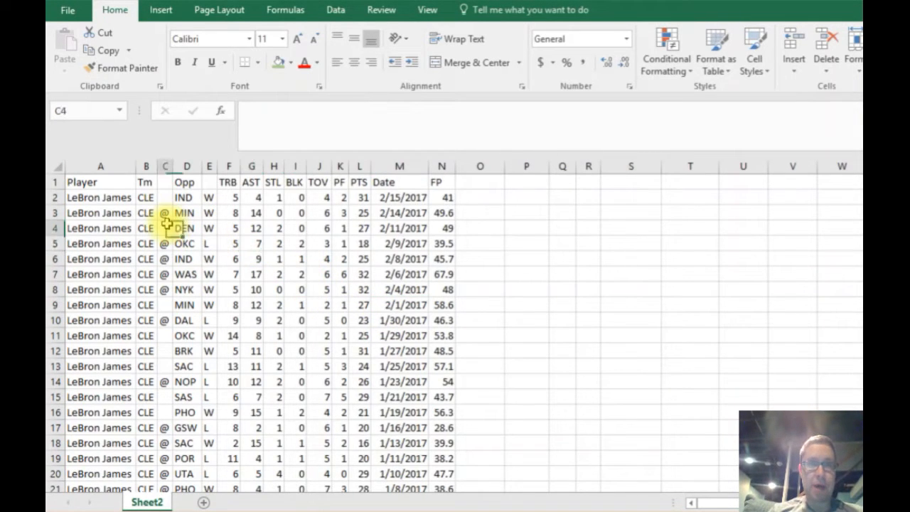
{"action": "left_click", "coordinate": [115, 215]}
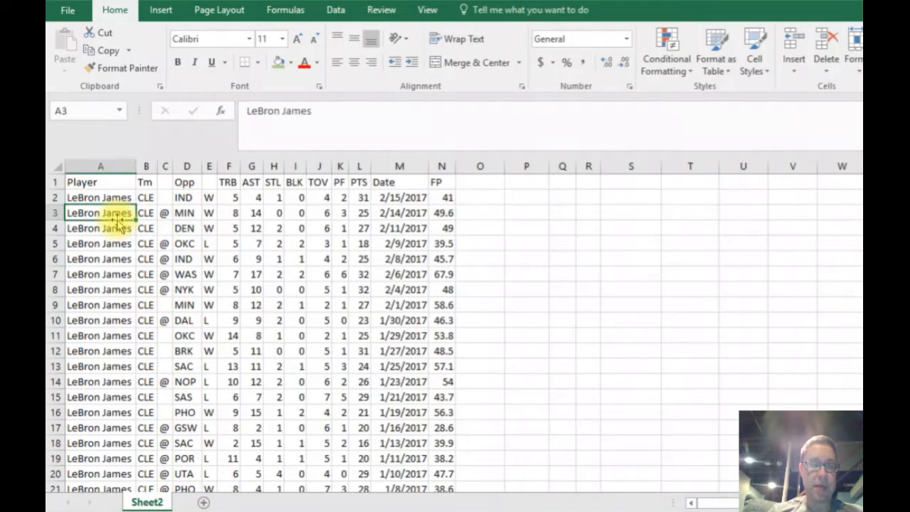
{"action": "left_click", "coordinate": [279, 275]}
{"action": "left_click", "coordinate": [121, 285]}
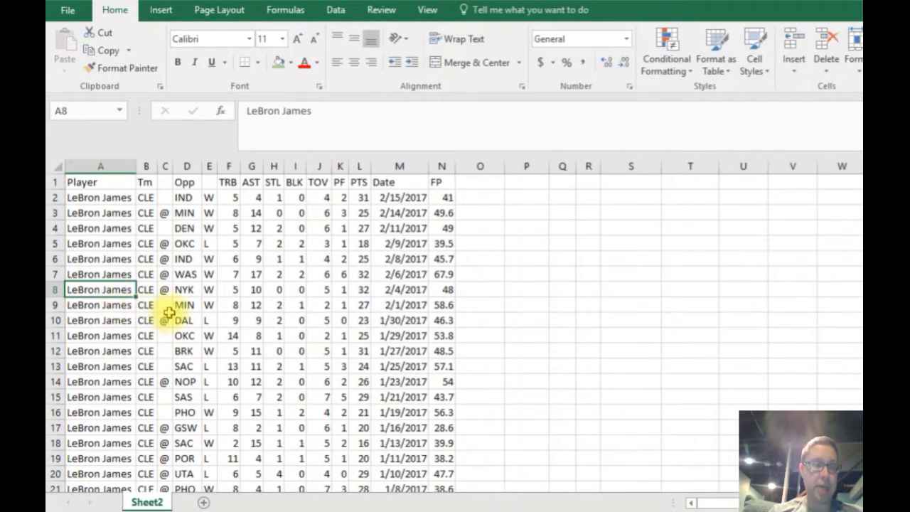
{"action": "left_click", "coordinate": [331, 305]}
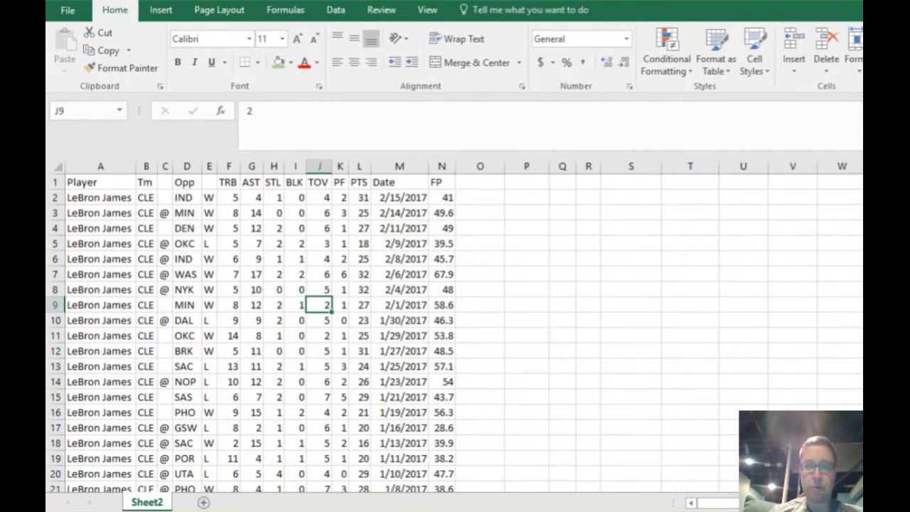
{"action": "scroll", "coordinate": [455, 333], "scroll_direction": "down", "scroll_amount": 10}
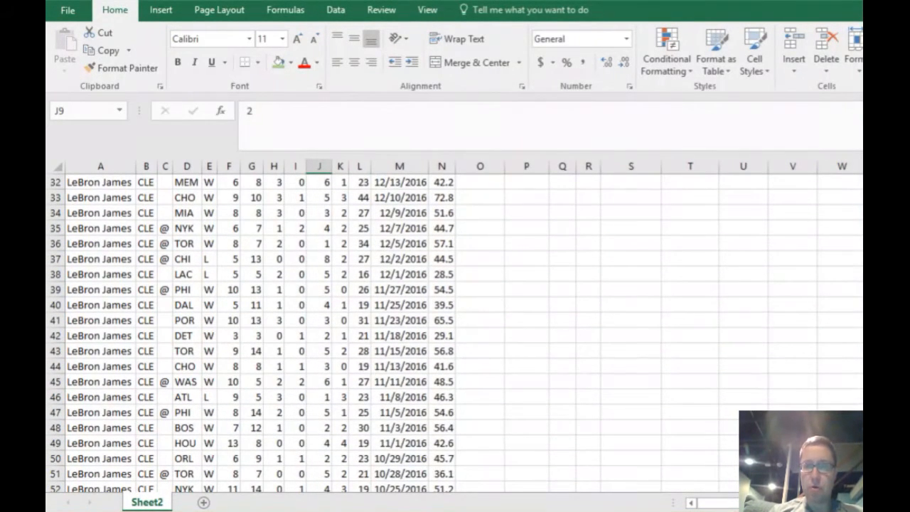
{"action": "scroll", "coordinate": [455, 332], "scroll_direction": "up", "scroll_amount": 7}
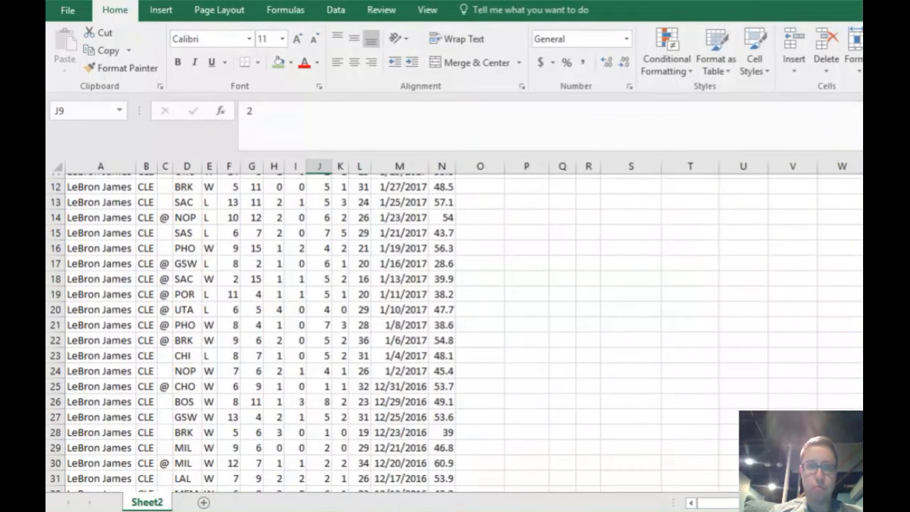
{"action": "scroll", "coordinate": [455, 333], "scroll_direction": "up", "scroll_amount": 4}
{"action": "left_click", "coordinate": [341, 304]}
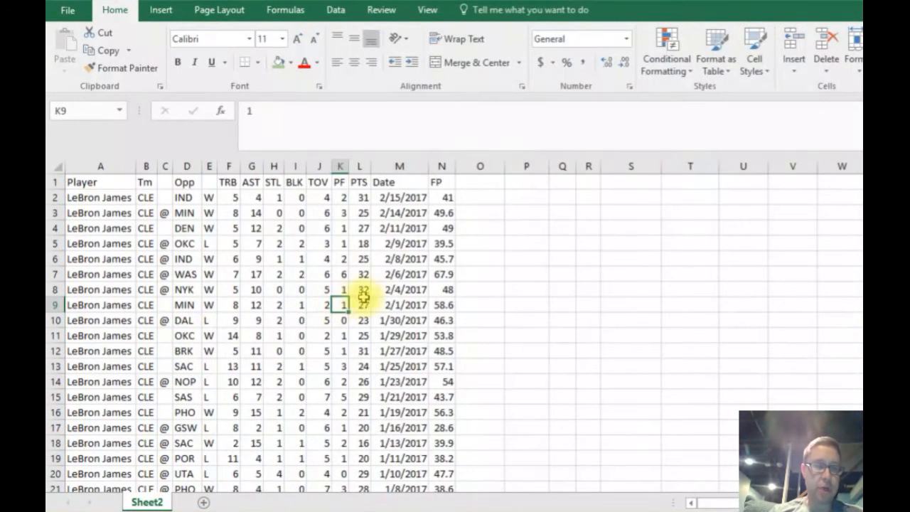
{"action": "left_click", "coordinate": [384, 289]}
{"action": "left_click", "coordinate": [403, 367]}
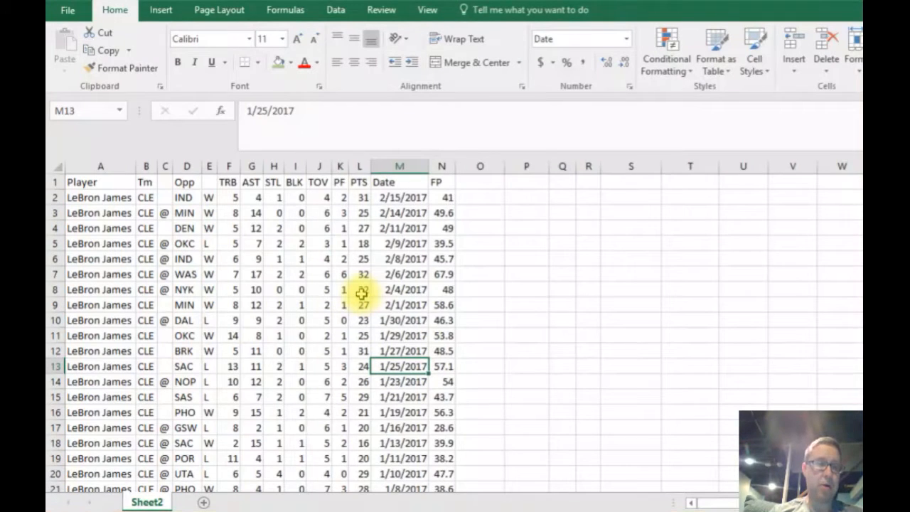
{"action": "left_click", "coordinate": [444, 276]}
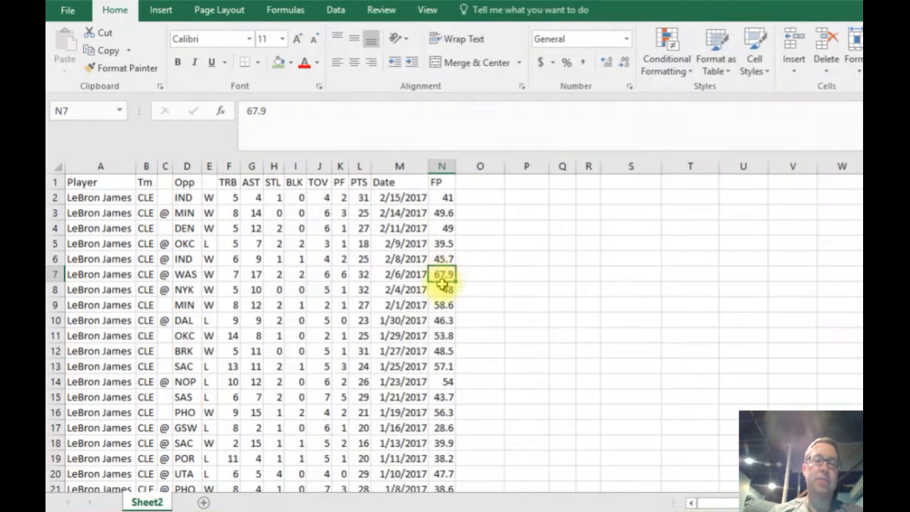
{"action": "left_click", "coordinate": [442, 320]}
{"action": "left_click", "coordinate": [444, 350]}
{"action": "left_click", "coordinate": [445, 273]}
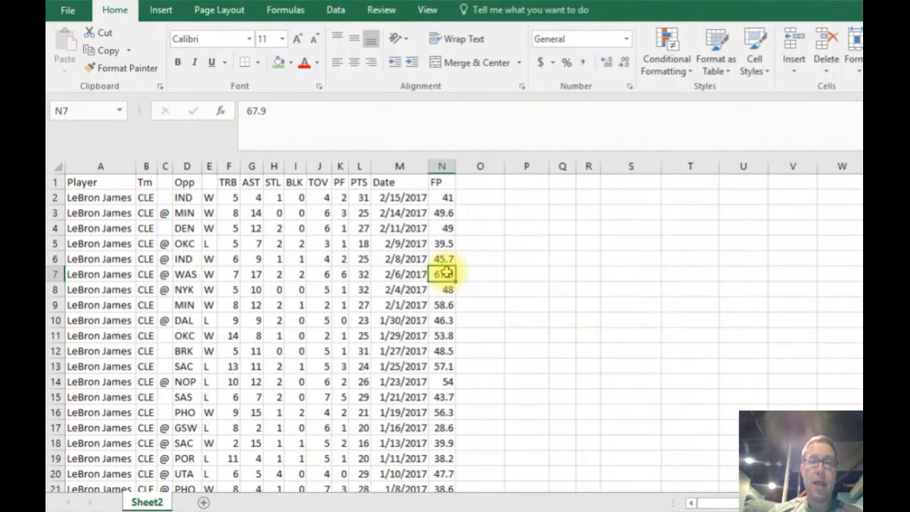
Apply a Greater Than highlight rule to the whole FP column, formatting values above 50 with Green Fill with Dark Green Text.
{"action": "left_click", "coordinate": [443, 165]}
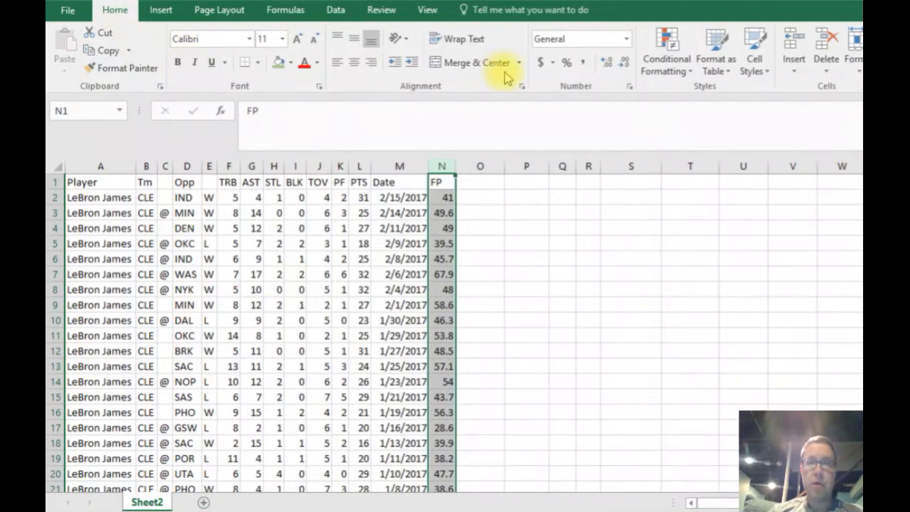
{"action": "left_click", "coordinate": [665, 71]}
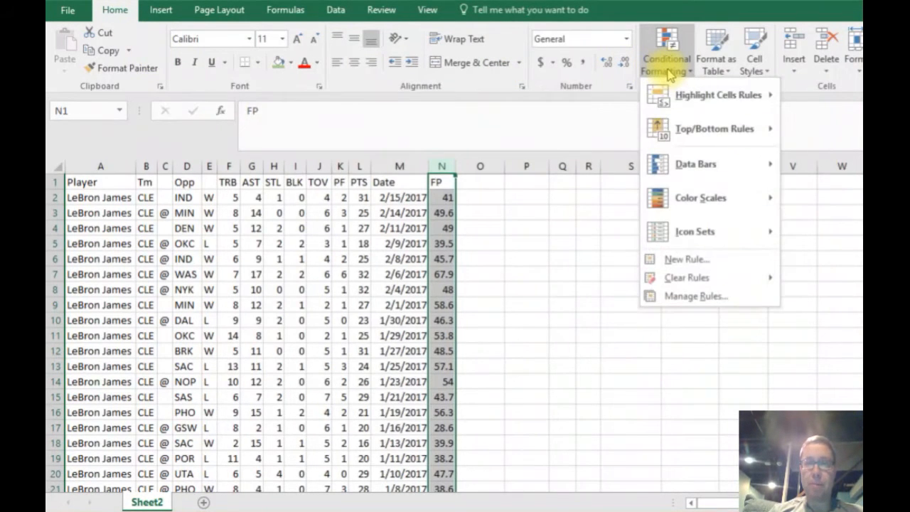
{"action": "mouse_move", "coordinate": [672, 100]}
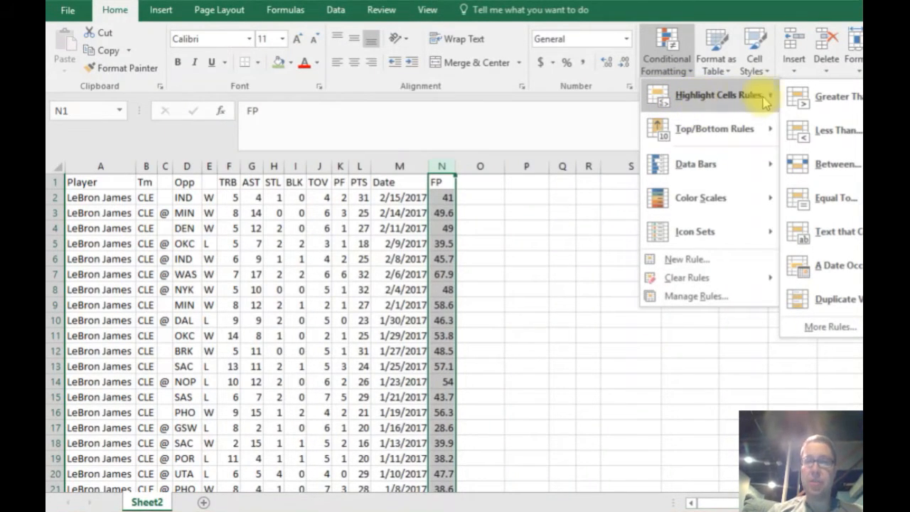
{"action": "left_click", "coordinate": [824, 102]}
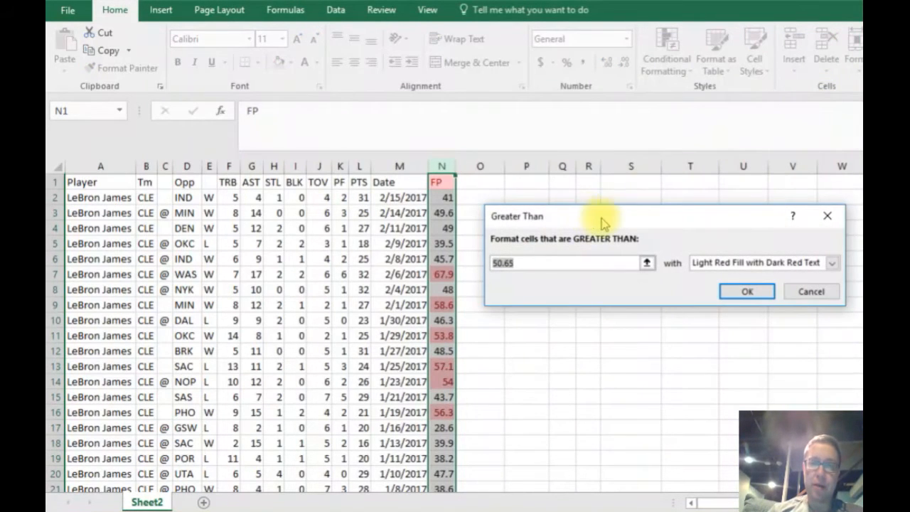
{"action": "left_click_drag", "start_coordinate": [618, 212], "coordinate": [573, 155]}
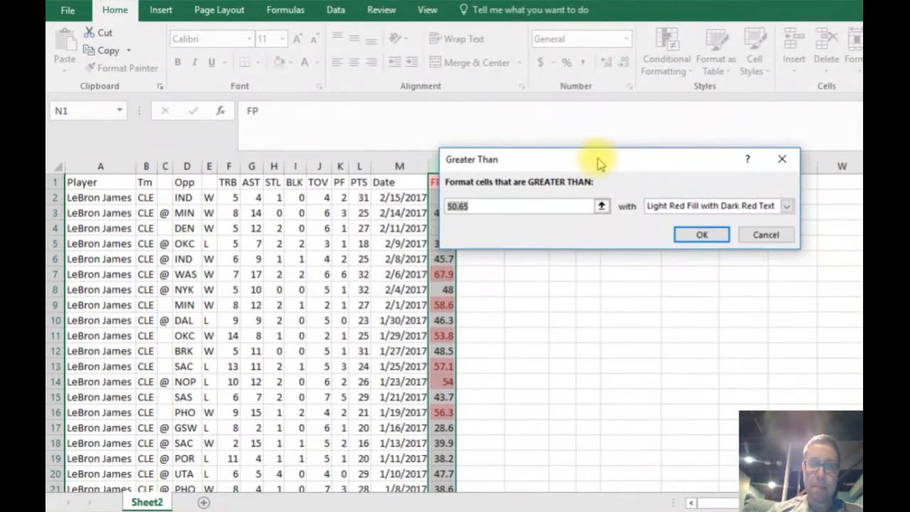
{"action": "left_click", "coordinate": [488, 208]}
{"action": "double_click", "coordinate": [487, 208]}
{"action": "type", "text": "50"}
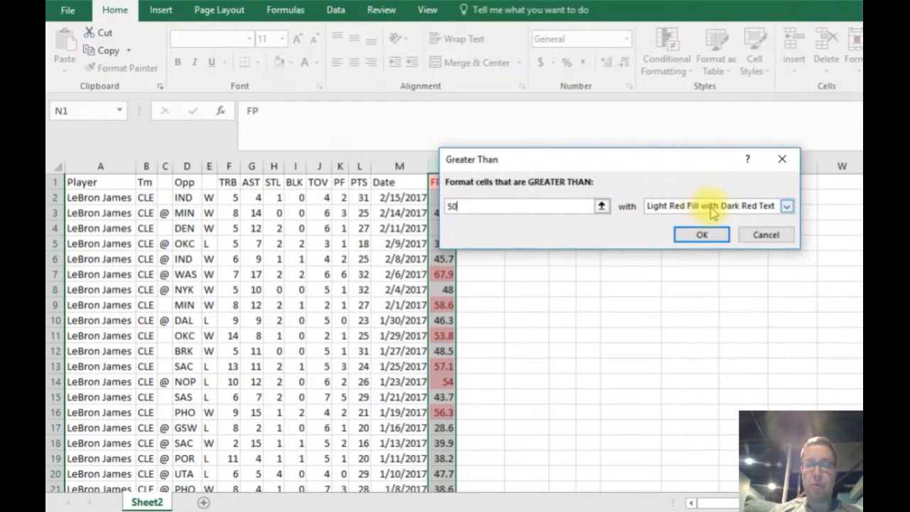
{"action": "left_click", "coordinate": [786, 206]}
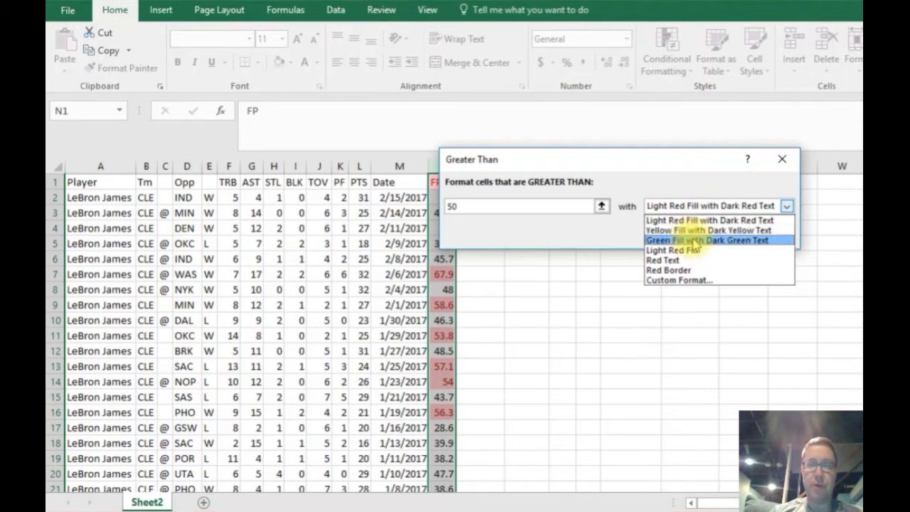
{"action": "left_click", "coordinate": [694, 243]}
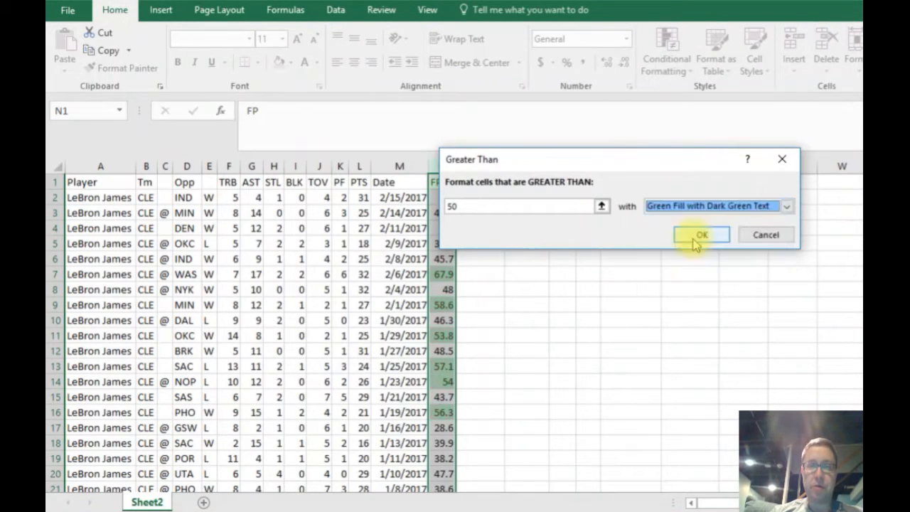
{"action": "left_click", "coordinate": [703, 236]}
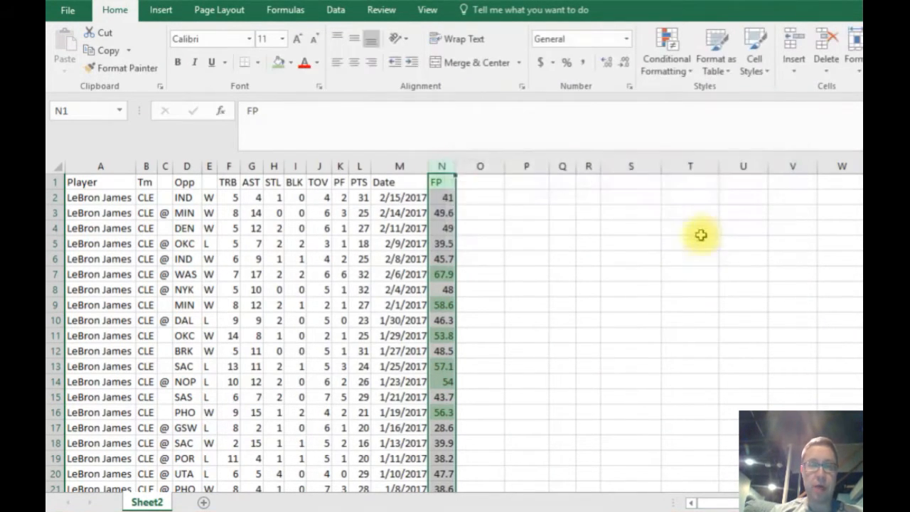
{"action": "left_click", "coordinate": [487, 288]}
Examine which games in the FP column are highlighted green, including the older games further down the sheet.
{"action": "left_click", "coordinate": [326, 303]}
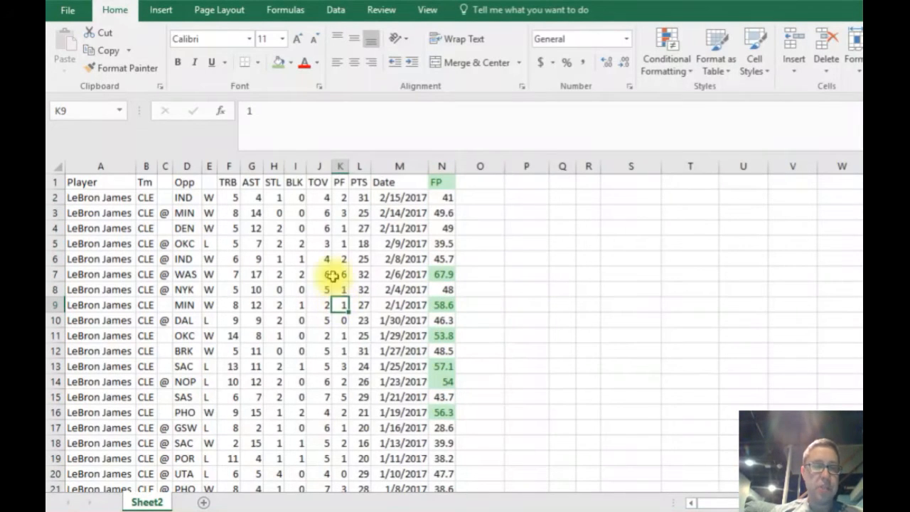
{"action": "left_click", "coordinate": [274, 212]}
{"action": "left_click", "coordinate": [353, 198]}
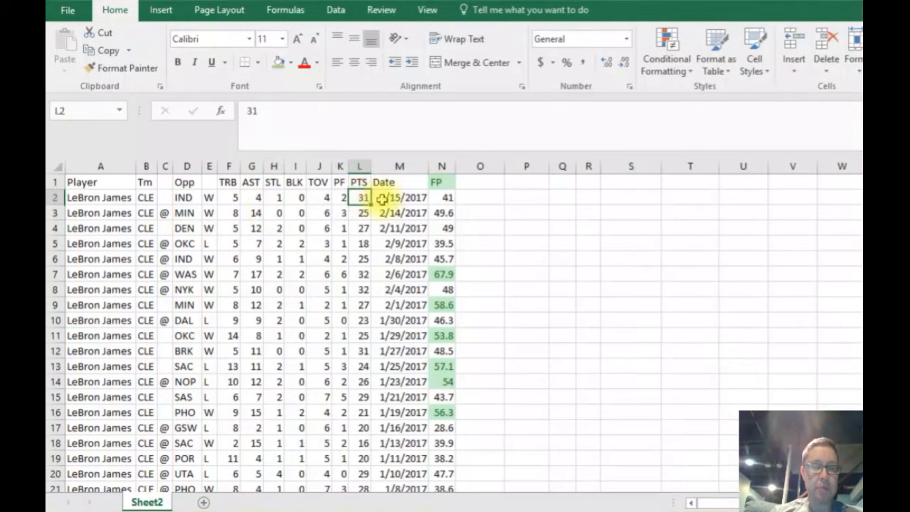
{"action": "left_click", "coordinate": [444, 273]}
{"action": "left_click", "coordinate": [446, 305]}
{"action": "left_click", "coordinate": [444, 335]}
{"action": "left_click", "coordinate": [446, 366]}
{"action": "left_click", "coordinate": [448, 383]}
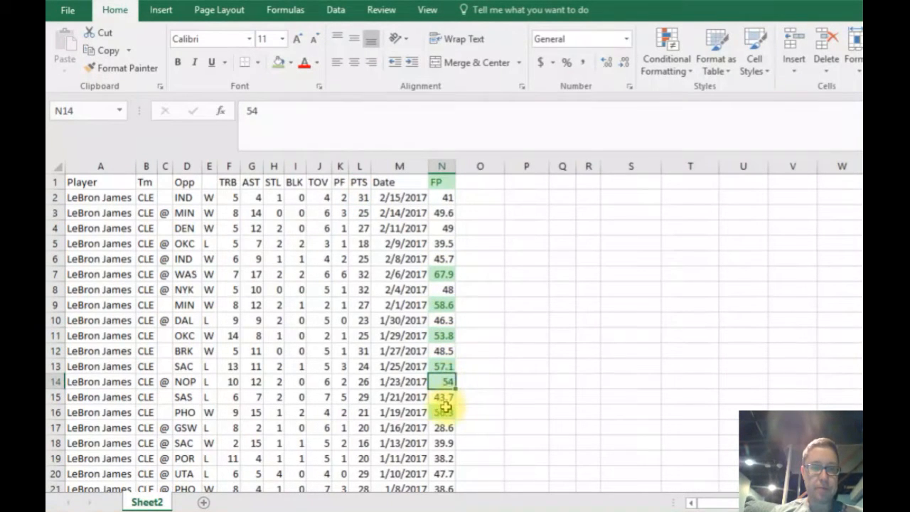
{"action": "left_click", "coordinate": [445, 412]}
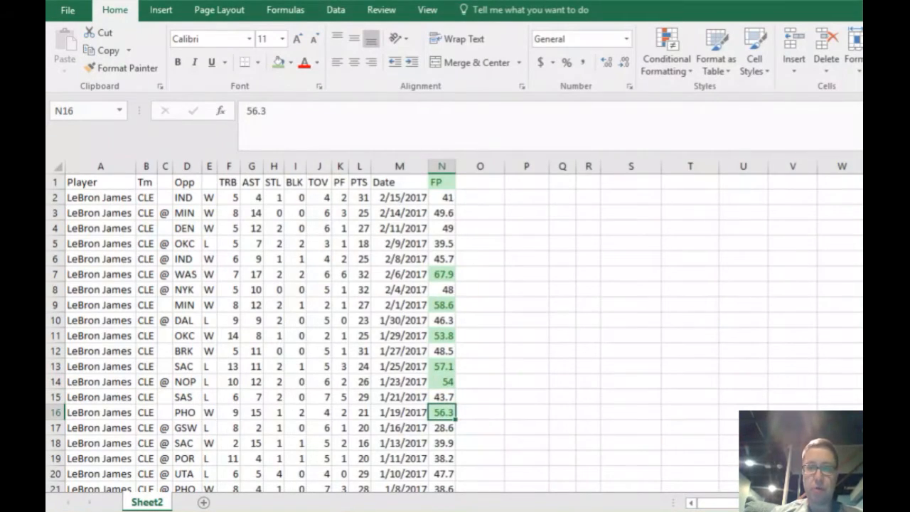
{"action": "scroll", "coordinate": [455, 334], "scroll_direction": "down", "scroll_amount": 7}
{"action": "scroll", "coordinate": [455, 334], "scroll_direction": "down", "scroll_amount": 3}
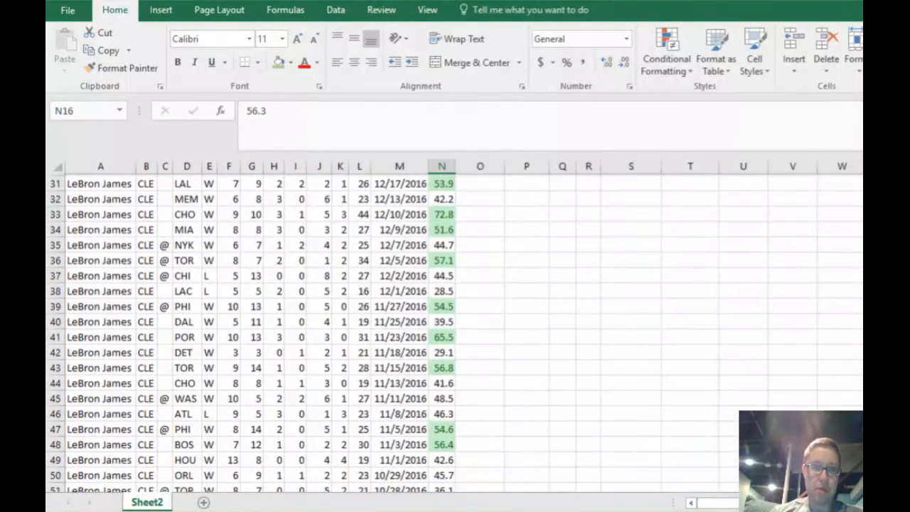
{"action": "scroll", "coordinate": [492, 290], "scroll_direction": "up", "scroll_amount": 10}
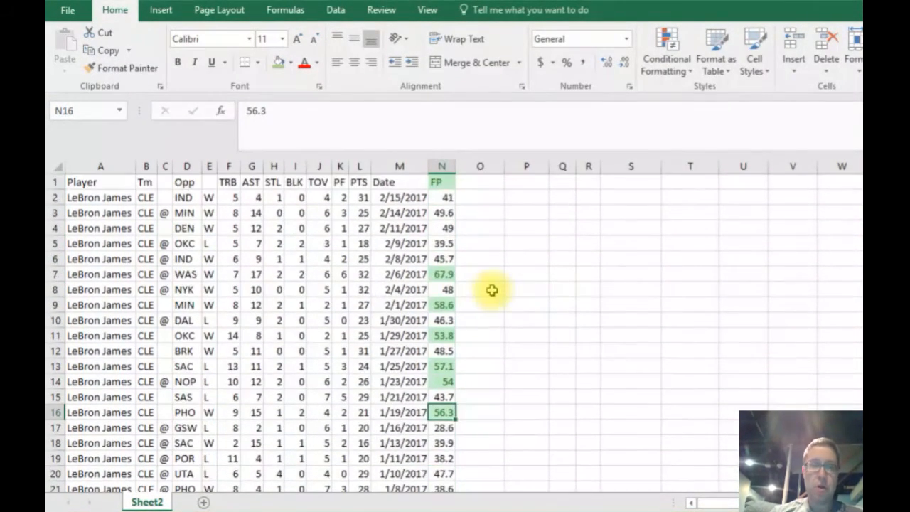
Apply a Less Than highlight rule to the whole FP column, formatting values below 40 with Light Red Fill with Dark Red Text.
{"action": "left_click", "coordinate": [443, 165]}
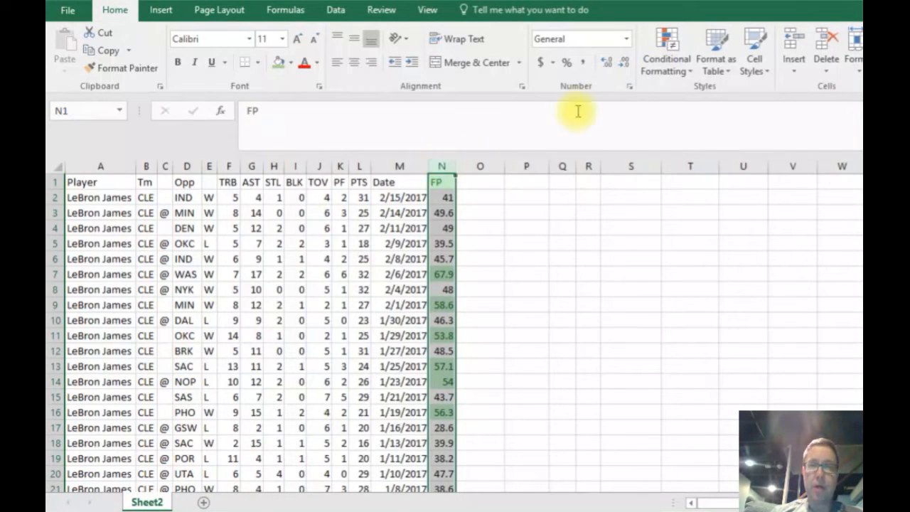
{"action": "left_click", "coordinate": [668, 64]}
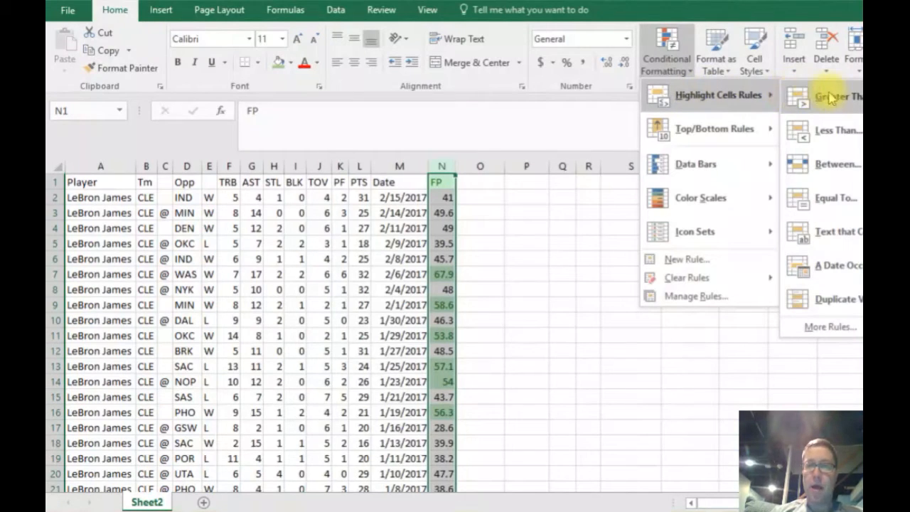
{"action": "left_click", "coordinate": [837, 132]}
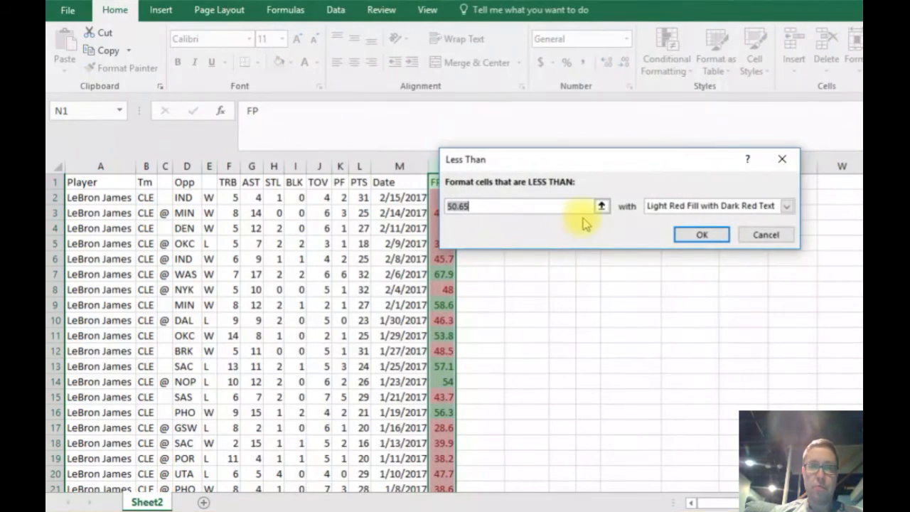
{"action": "type", "text": "40"}
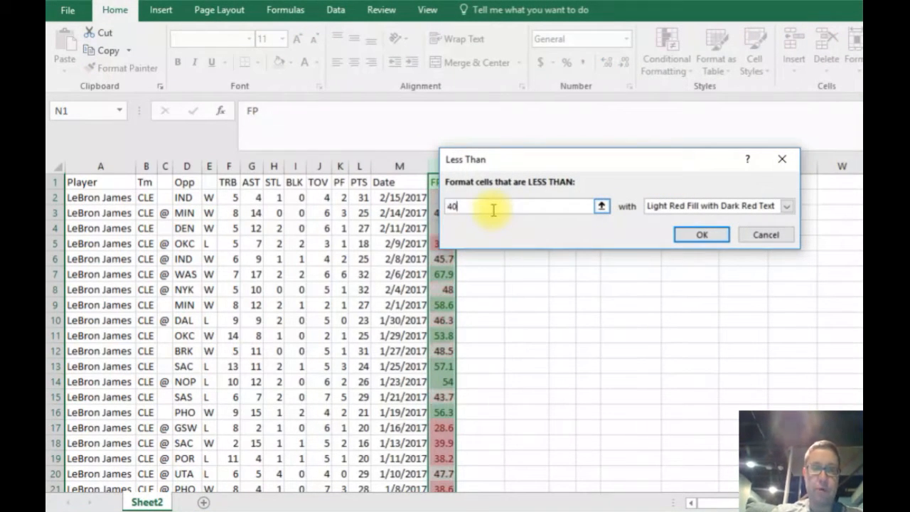
{"action": "left_click", "coordinate": [700, 235]}
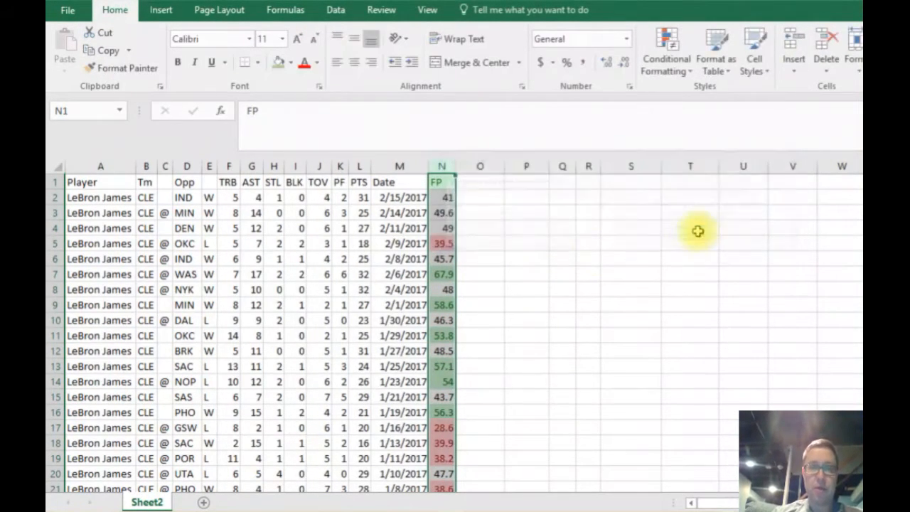
{"action": "left_click", "coordinate": [472, 245]}
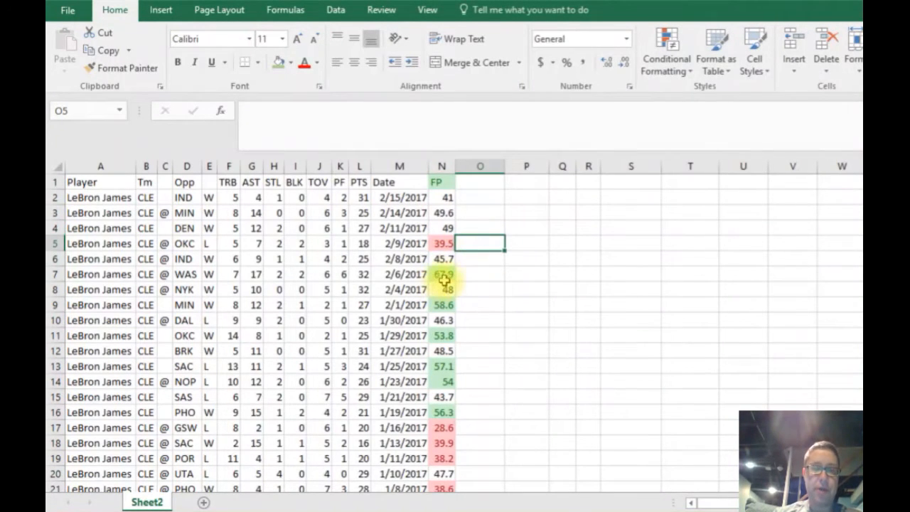
{"action": "left_click", "coordinate": [442, 275]}
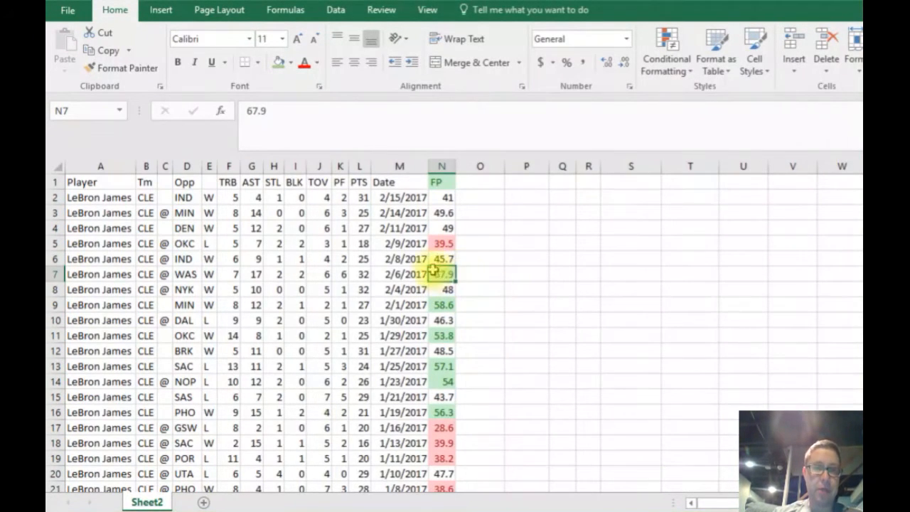
Examine the green and red highlighted games in the FP column, from the newest games down to the older ones and back.
{"action": "left_click", "coordinate": [444, 243]}
{"action": "left_click", "coordinate": [446, 351]}
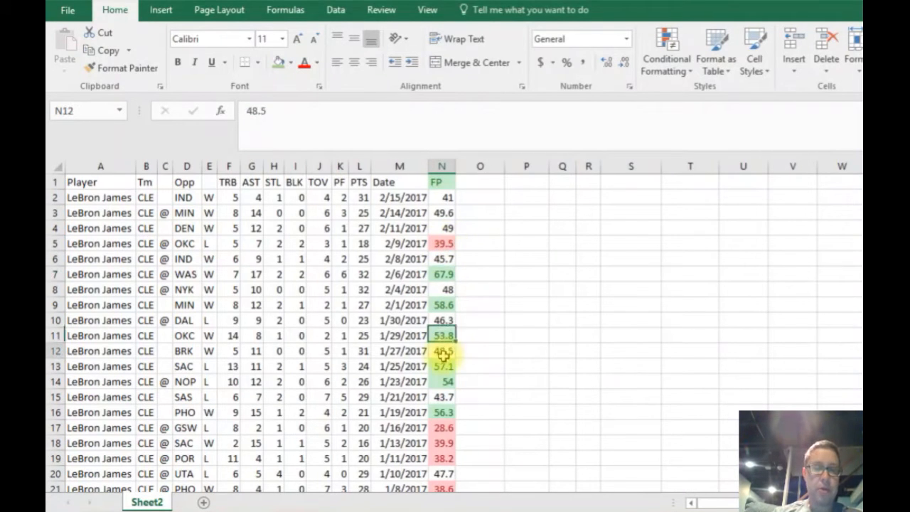
{"action": "left_click", "coordinate": [245, 319]}
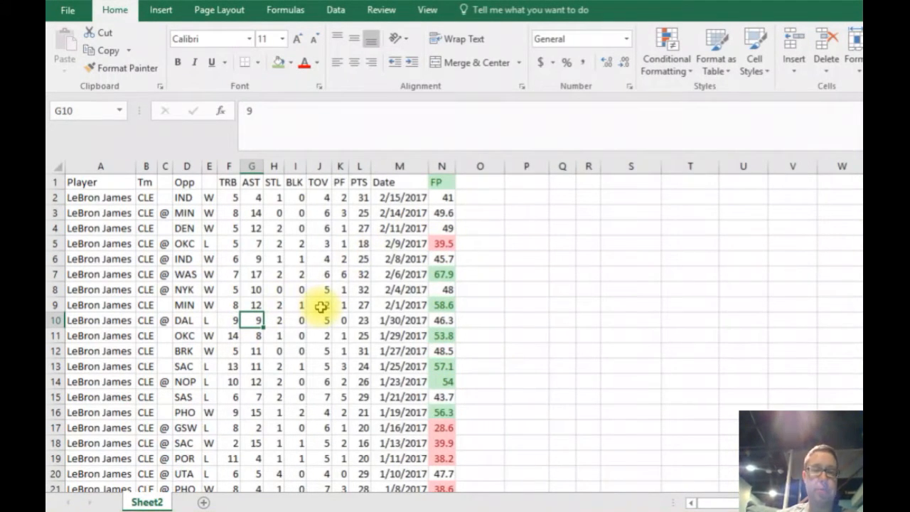
{"action": "key", "text": "Down"}
{"action": "key", "text": "Down"}
{"action": "key", "text": "Down"}
{"action": "key", "text": "Down"}
{"action": "key", "text": "Down"}
{"action": "key", "text": "Down"}
{"action": "key", "text": "Down"}
{"action": "key", "text": "Down"}
{"action": "key", "text": "Down"}
{"action": "key", "text": "Down"}
{"action": "key", "text": "Down"}
{"action": "key", "text": "Down"}
{"action": "key", "text": "Down"}
{"action": "key", "text": "Down"}
{"action": "key", "text": "Down"}
{"action": "key", "text": "Down"}
{"action": "key", "text": "Down"}
{"action": "key", "text": "Down"}
{"action": "key", "text": "Down"}
{"action": "key", "text": "Down"}
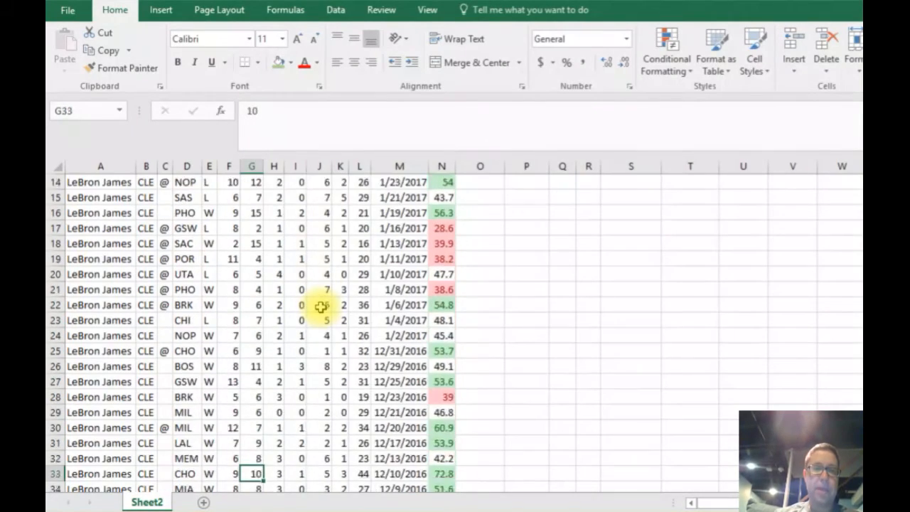
{"action": "key", "text": "Down"}
{"action": "key", "text": "Down"}
{"action": "key", "text": "Down"}
{"action": "key", "text": "Up"}
{"action": "key", "text": "Up"}
{"action": "key", "text": "Up"}
{"action": "key", "text": "Up"}
{"action": "key", "text": "Up"}
{"action": "key", "text": "Up"}
{"action": "key", "text": "Up"}
{"action": "key", "text": "Up"}
{"action": "key", "text": "Up"}
{"action": "key", "text": "Up"}
{"action": "key", "text": "Up"}
{"action": "key", "text": "Up"}
{"action": "key", "text": "Up"}
{"action": "key", "text": "Up"}
{"action": "key", "text": "Up"}
{"action": "key", "text": "Up"}
{"action": "key", "text": "Up"}
{"action": "key", "text": "Up"}
{"action": "key", "text": "Up"}
{"action": "key", "text": "Up"}
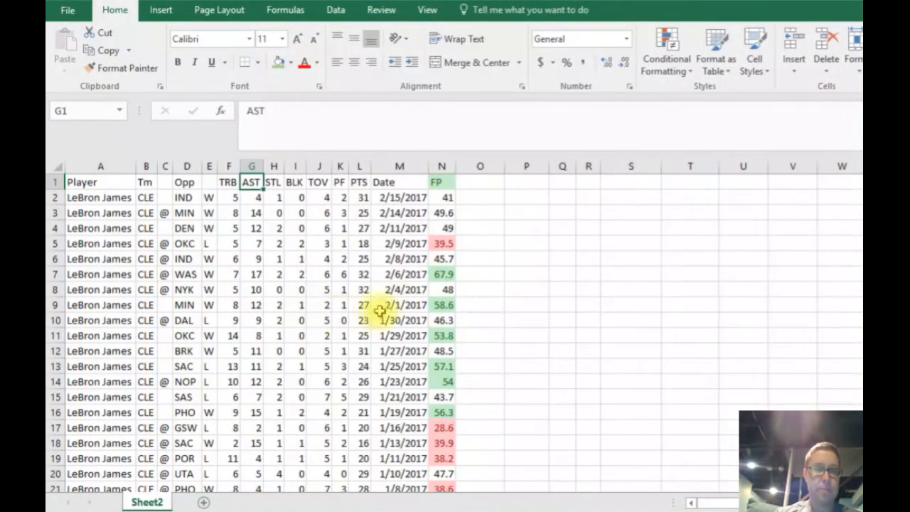
Apply a Top 10% rule to the whole PTS column, set to the top 15% with Light Red Fill with Dark Red Text.
{"action": "left_click", "coordinate": [351, 228]}
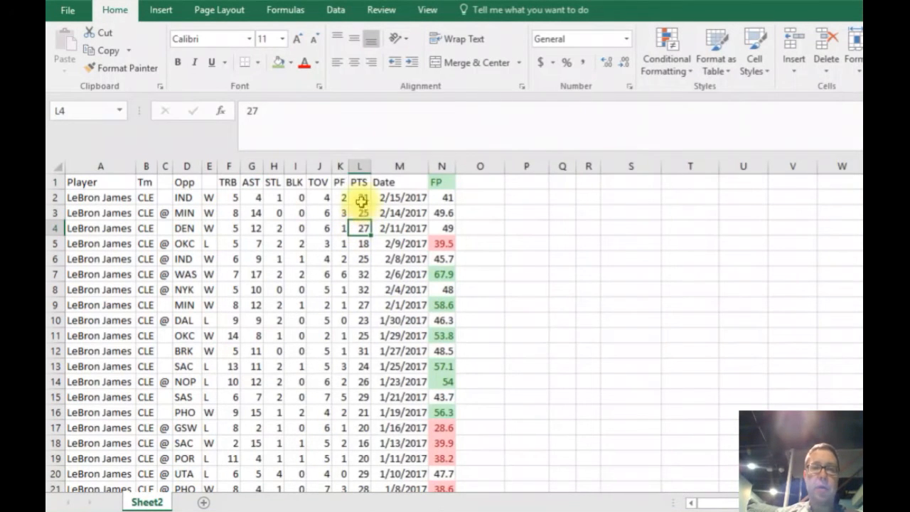
{"action": "left_click", "coordinate": [357, 165]}
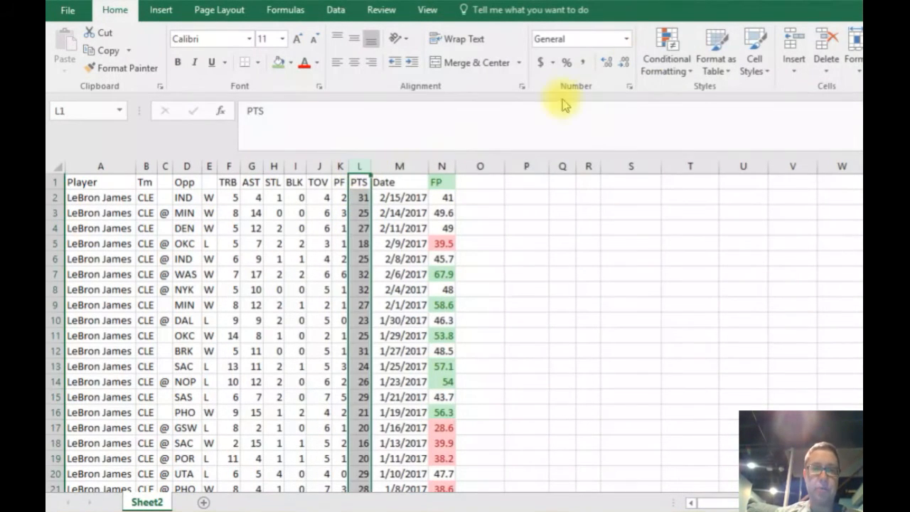
{"action": "left_click", "coordinate": [672, 71]}
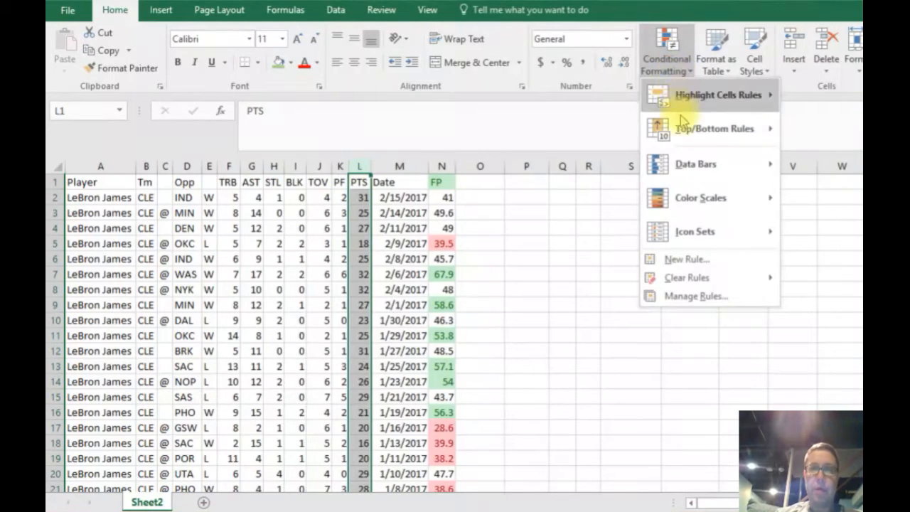
{"action": "mouse_move", "coordinate": [684, 137]}
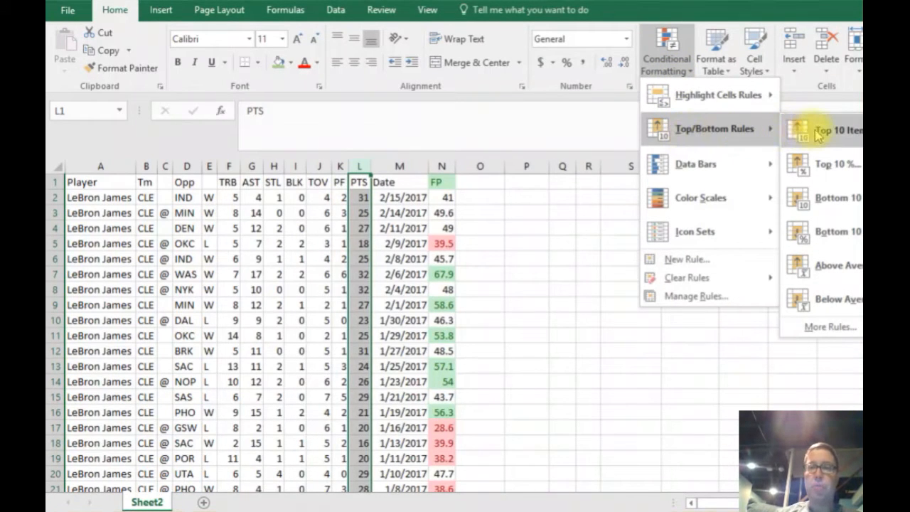
{"action": "left_click", "coordinate": [823, 166]}
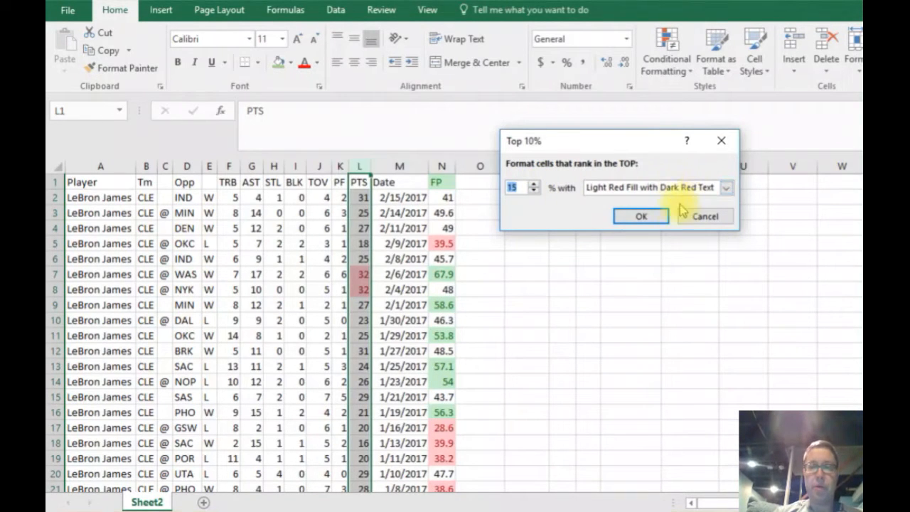
{"action": "left_click", "coordinate": [643, 216]}
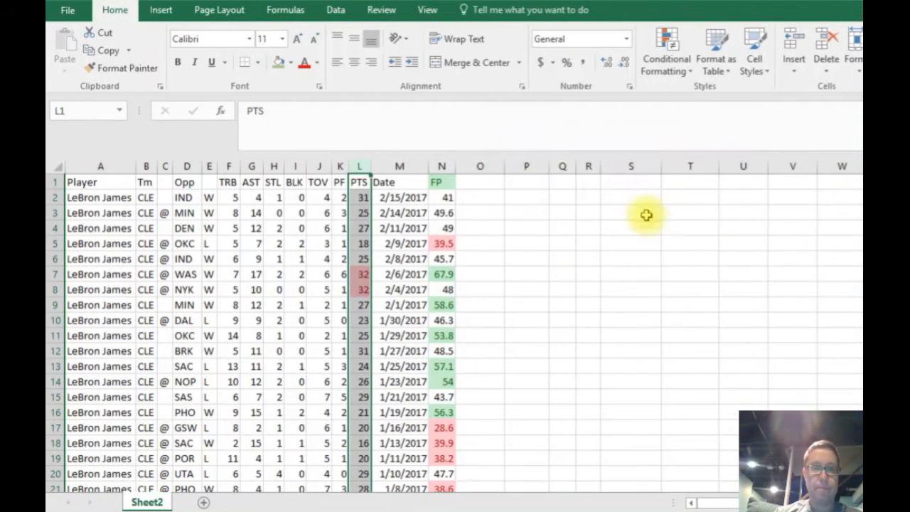
Examine which point totals in the PTS column are highlighted, including the older games further down the sheet.
{"action": "left_click", "coordinate": [359, 319]}
{"action": "left_click", "coordinate": [358, 350]}
{"action": "left_click", "coordinate": [359, 290]}
{"action": "scroll", "coordinate": [455, 333], "scroll_direction": "down", "scroll_amount": 11}
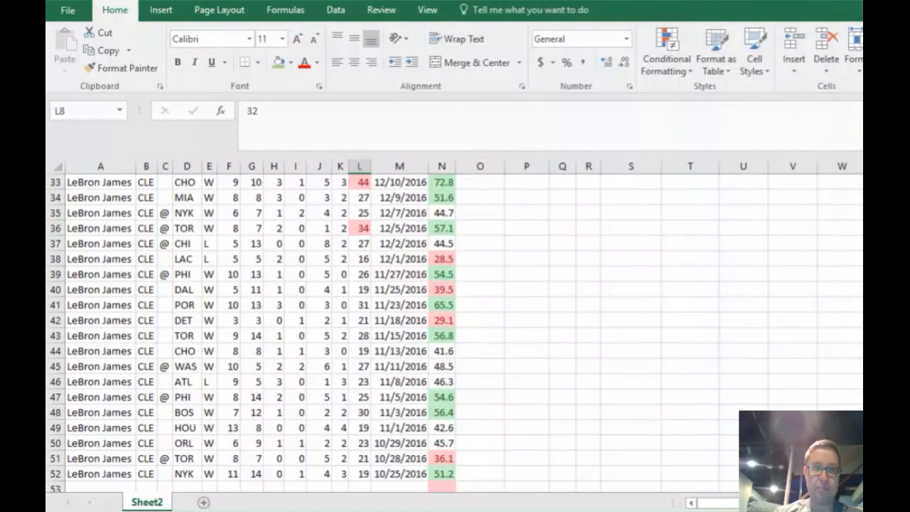
{"action": "scroll", "coordinate": [453, 293], "scroll_direction": "up", "scroll_amount": 11}
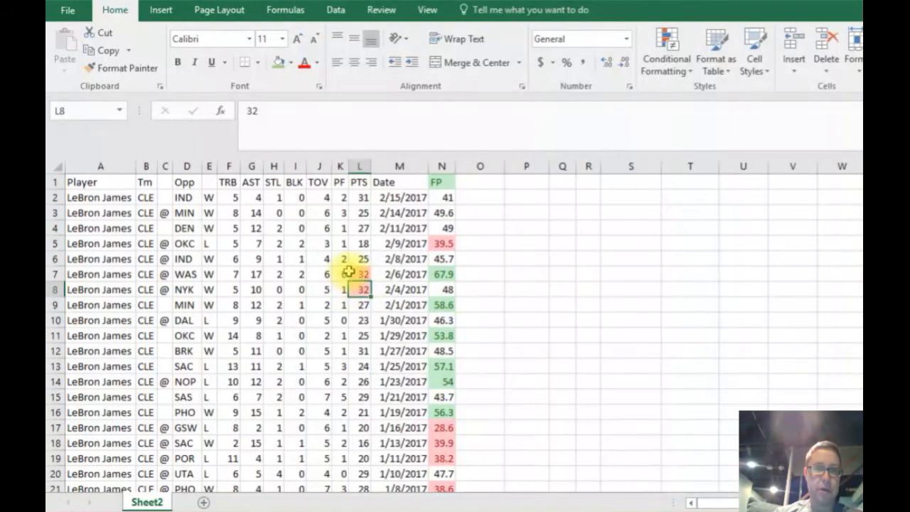
{"action": "left_click", "coordinate": [356, 273]}
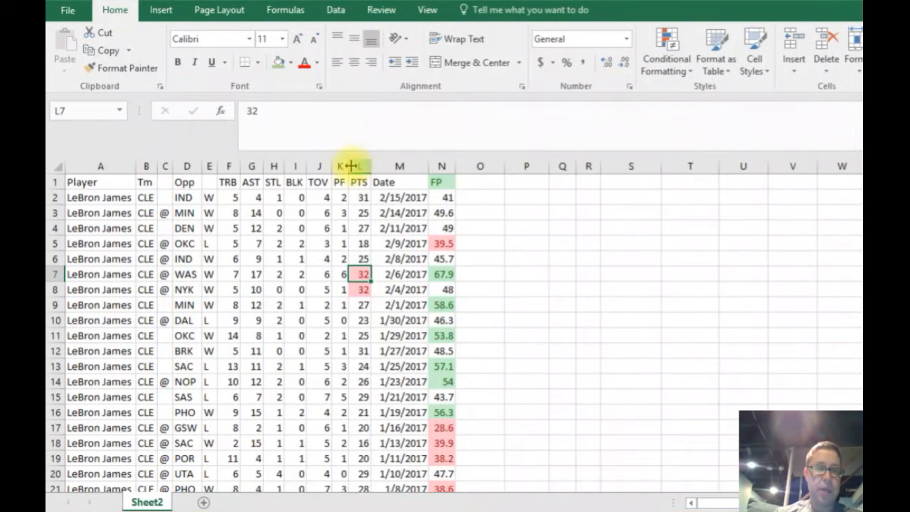
{"action": "left_click", "coordinate": [363, 165]}
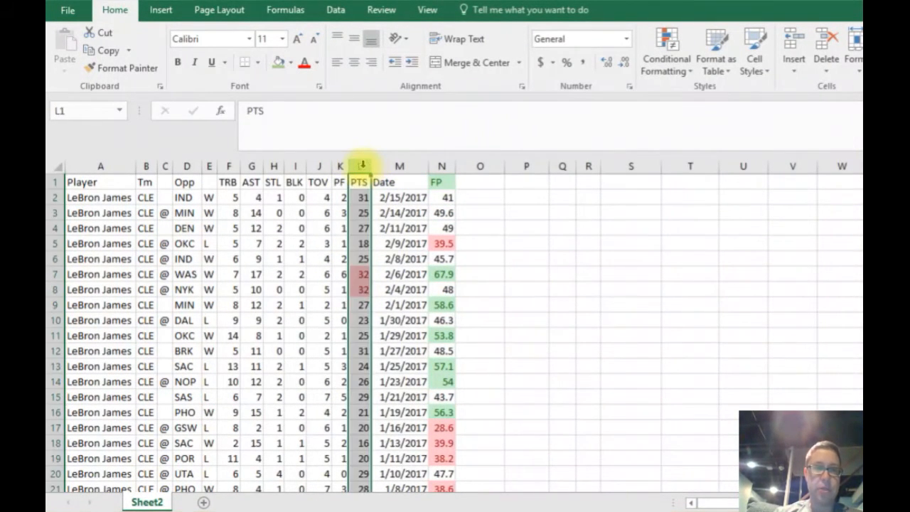
Set up a Top 10% rule at 10% for the whole AST column, using a custom format with an outline border.
{"action": "left_click", "coordinate": [253, 165]}
{"action": "left_click", "coordinate": [651, 69]}
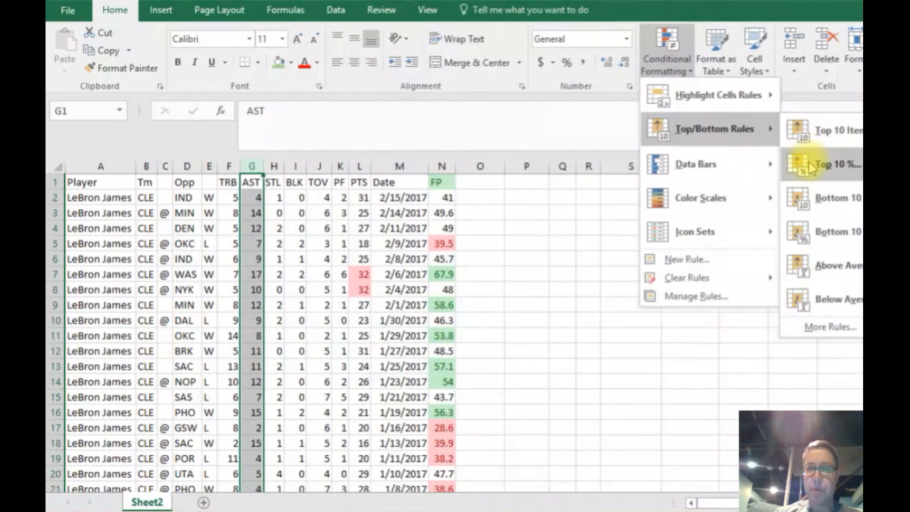
{"action": "left_click", "coordinate": [810, 165]}
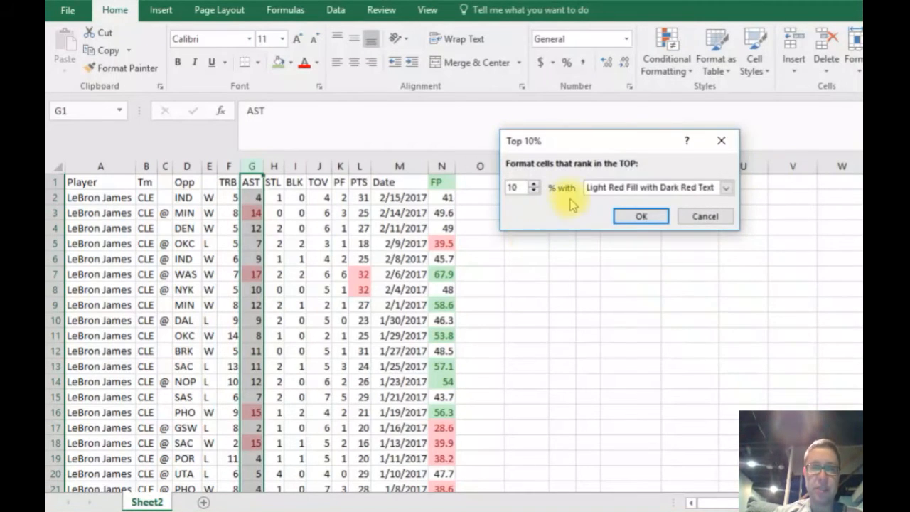
{"action": "left_click", "coordinate": [725, 188]}
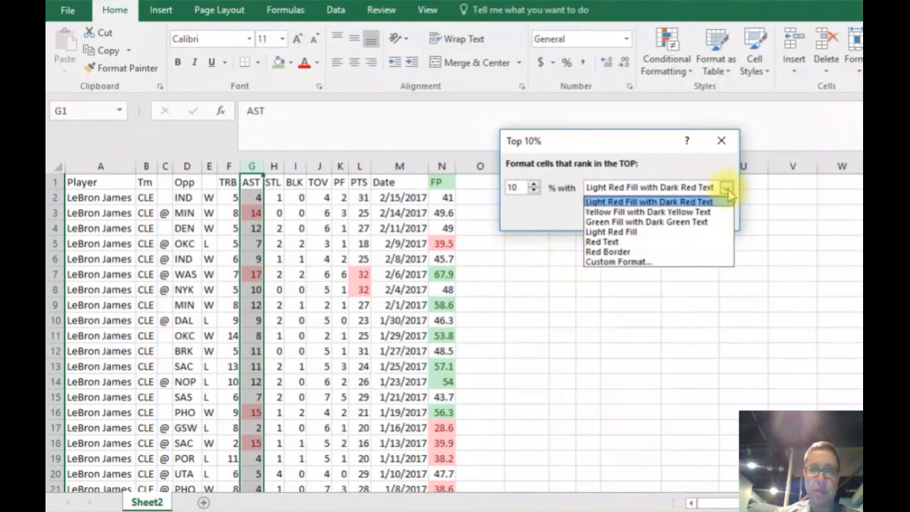
{"action": "left_click", "coordinate": [618, 260]}
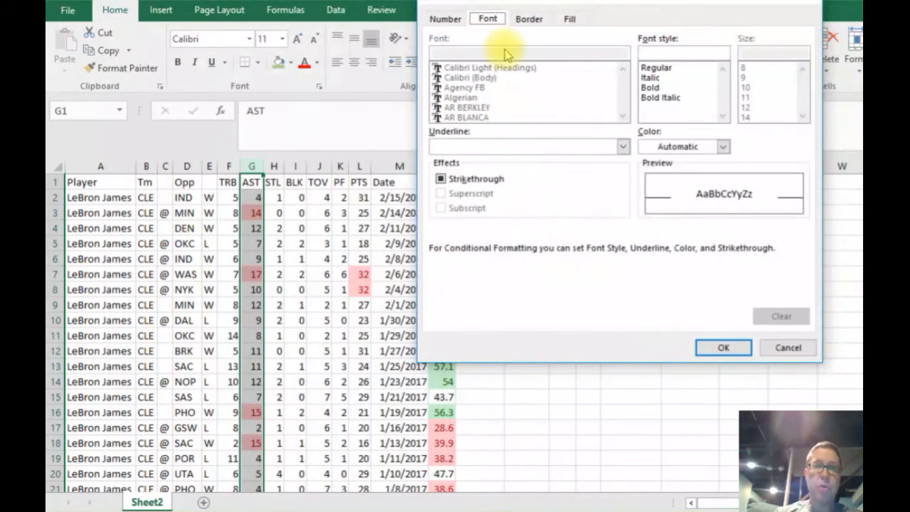
{"action": "left_click", "coordinate": [526, 19]}
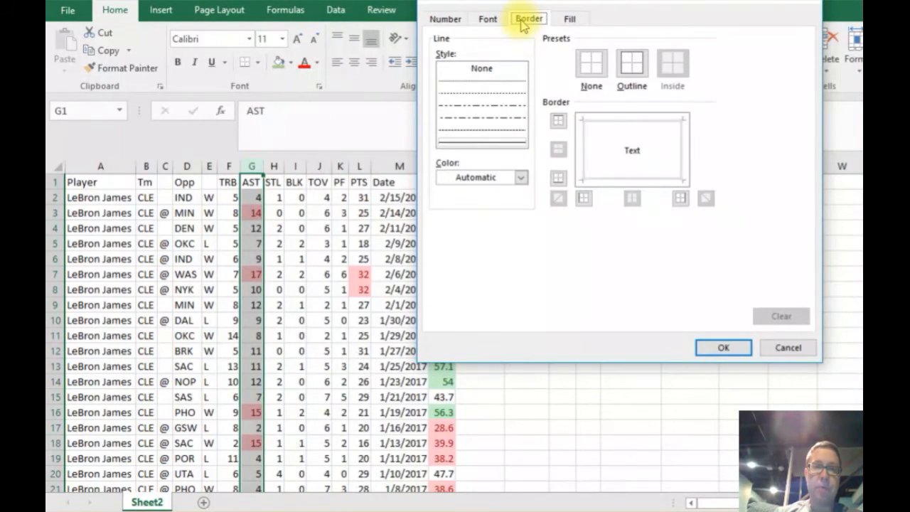
{"action": "left_click", "coordinate": [634, 76]}
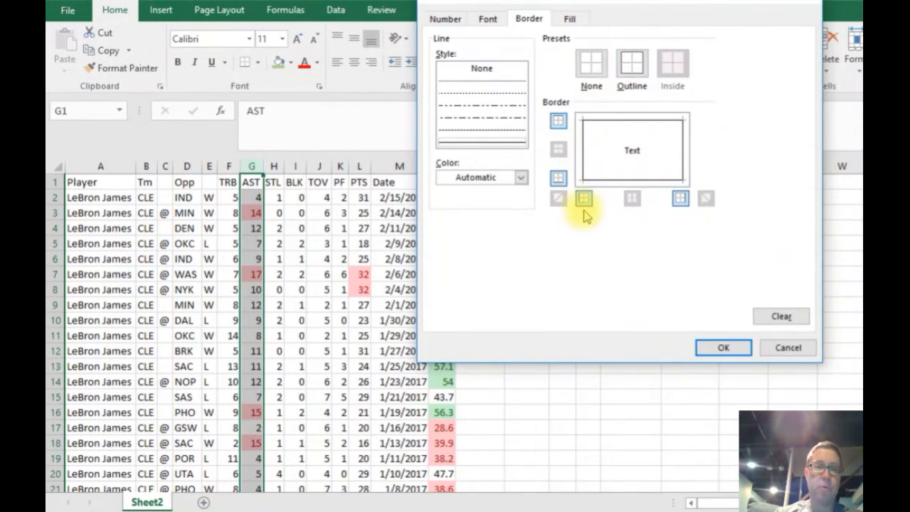
Set the custom format's font style to Bold and apply the top 10% rule to the AST column.
{"action": "left_click", "coordinate": [446, 18]}
{"action": "left_click", "coordinate": [490, 21]}
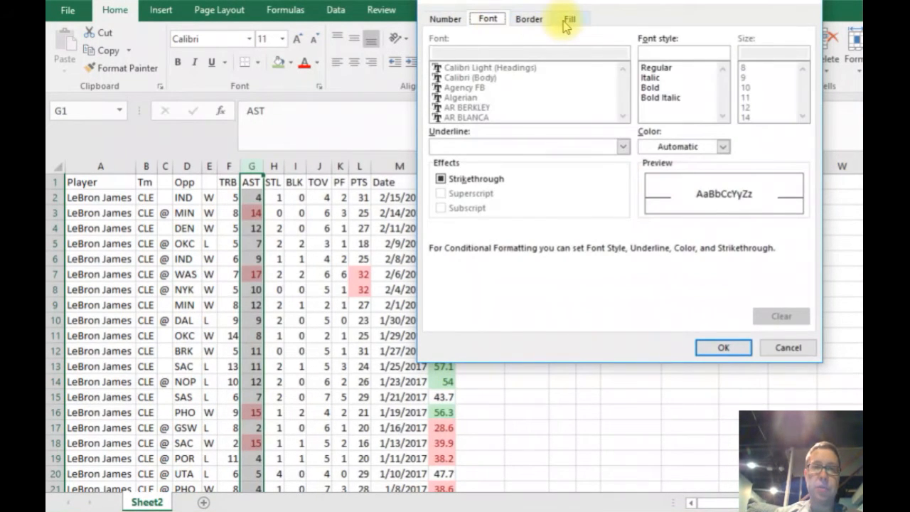
{"action": "left_click", "coordinate": [654, 87]}
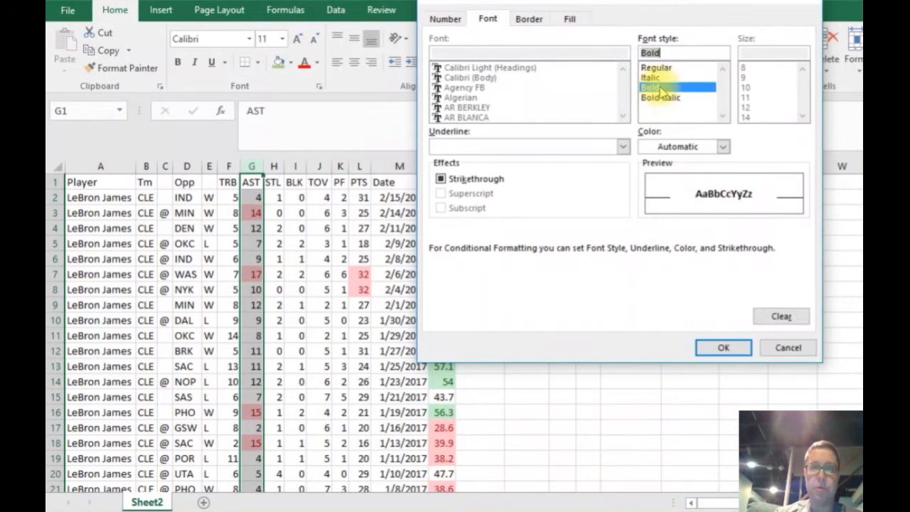
{"action": "left_click", "coordinate": [723, 346]}
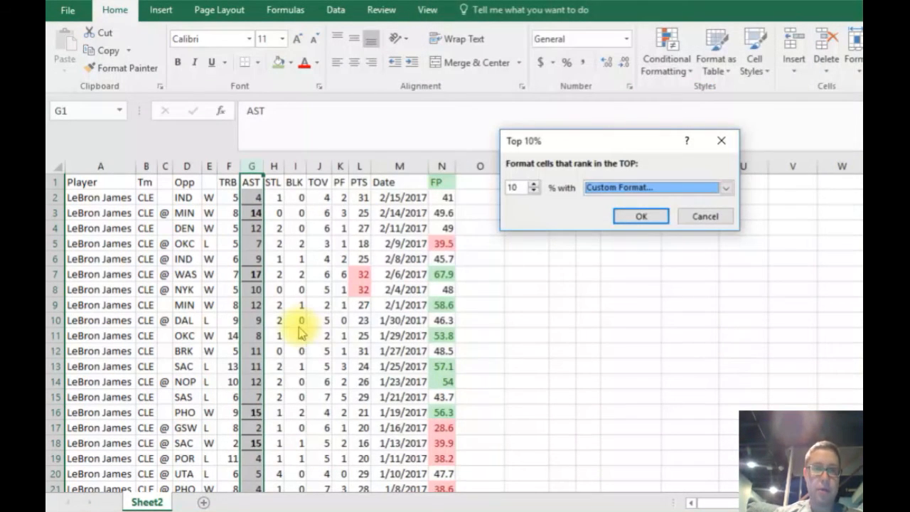
{"action": "left_click", "coordinate": [639, 216]}
Compare the bold, bordered assist values in the AST column with the unformatted values around them.
{"action": "left_click", "coordinate": [297, 258]}
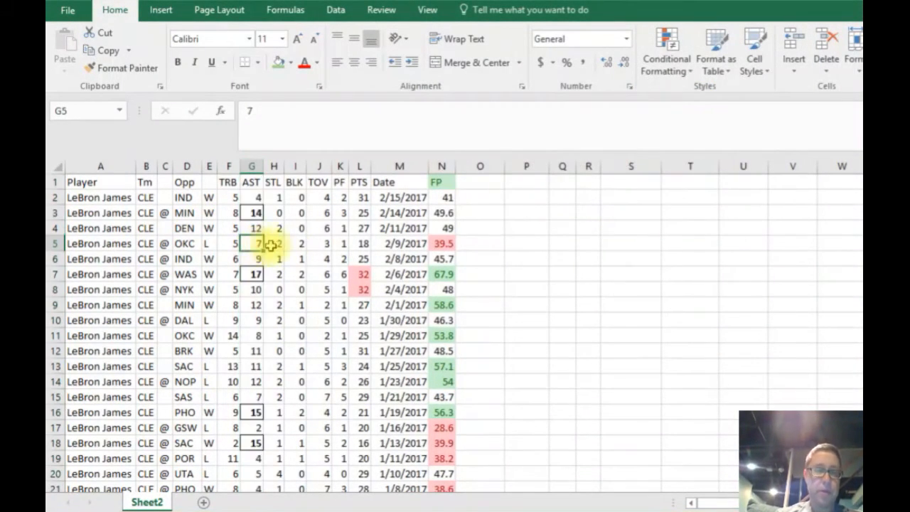
{"action": "left_click", "coordinate": [258, 212]}
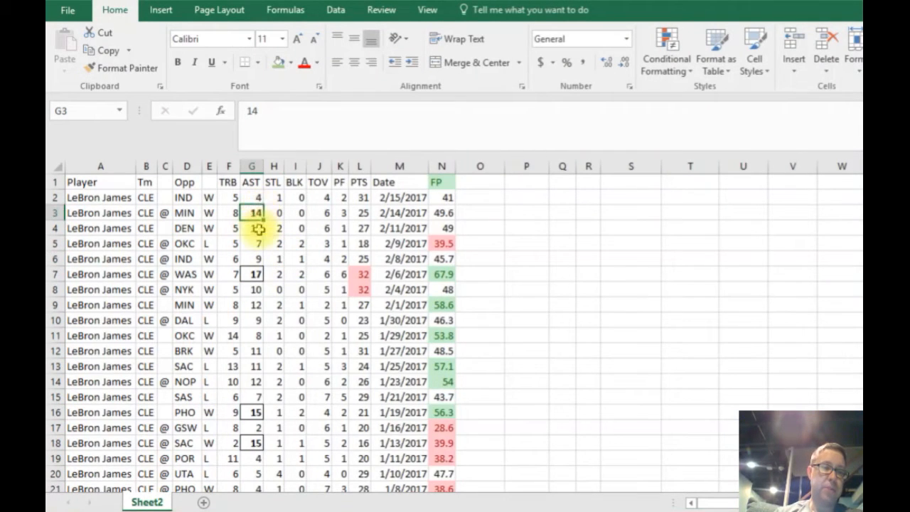
{"action": "left_click", "coordinate": [254, 271]}
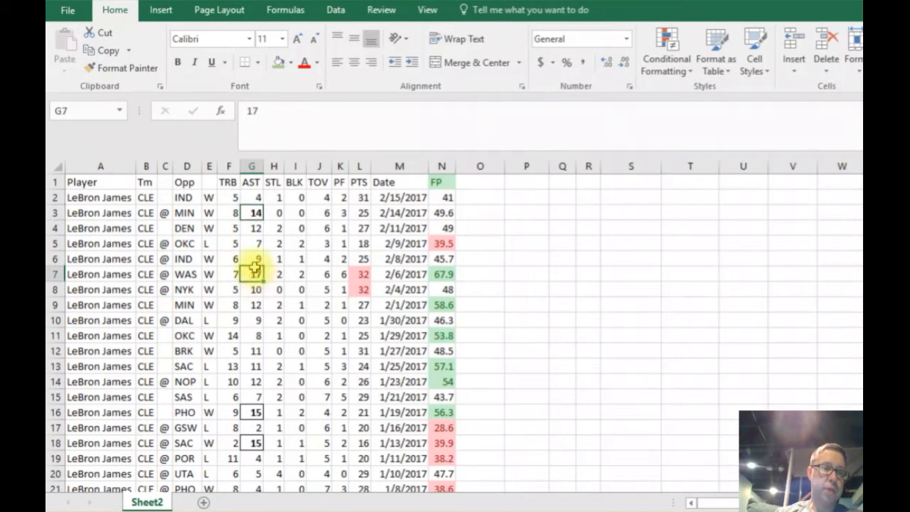
{"action": "left_click", "coordinate": [255, 212]}
{"action": "left_click", "coordinate": [254, 413]}
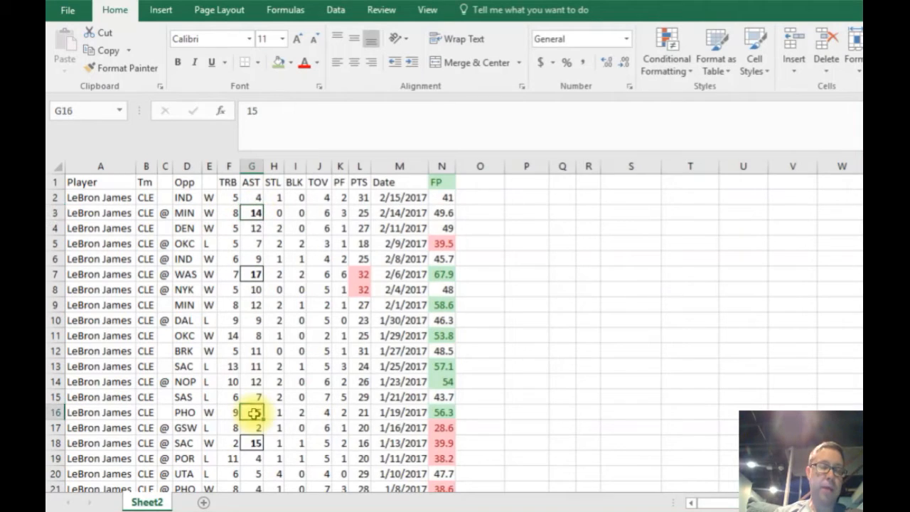
{"action": "left_click", "coordinate": [253, 441]}
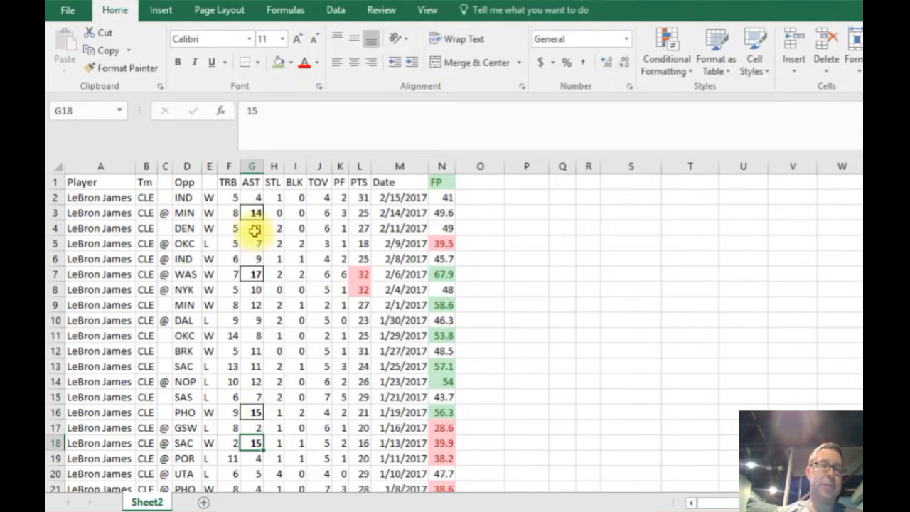
{"action": "left_click", "coordinate": [255, 301]}
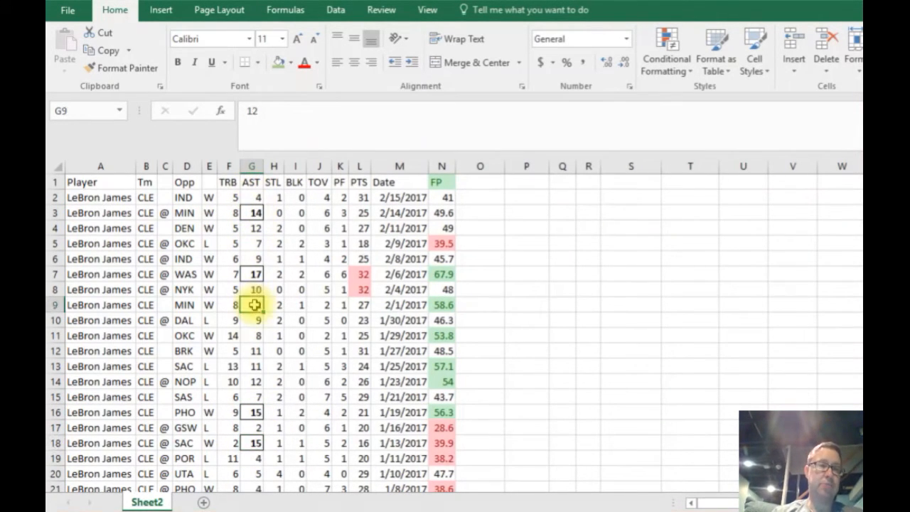
{"action": "left_click", "coordinate": [253, 350]}
{"action": "left_click", "coordinate": [254, 228]}
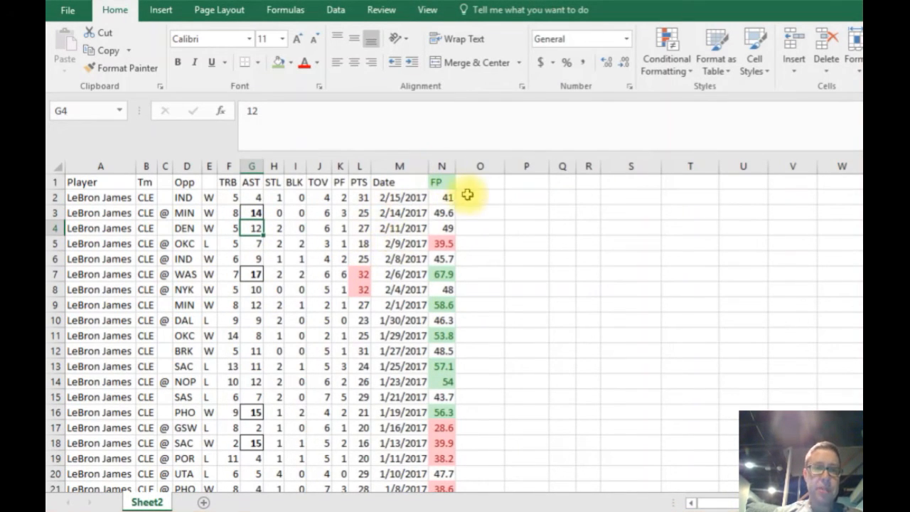
Widen the FP column and apply red gradient-fill data bars to the whole column.
{"action": "left_click_drag", "start_coordinate": [455, 166], "coordinate": [477, 166]}
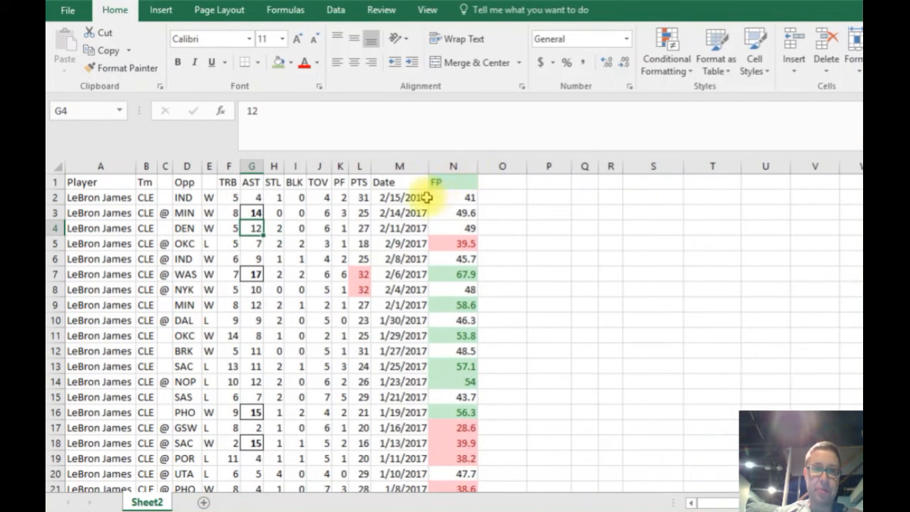
{"action": "left_click", "coordinate": [453, 166]}
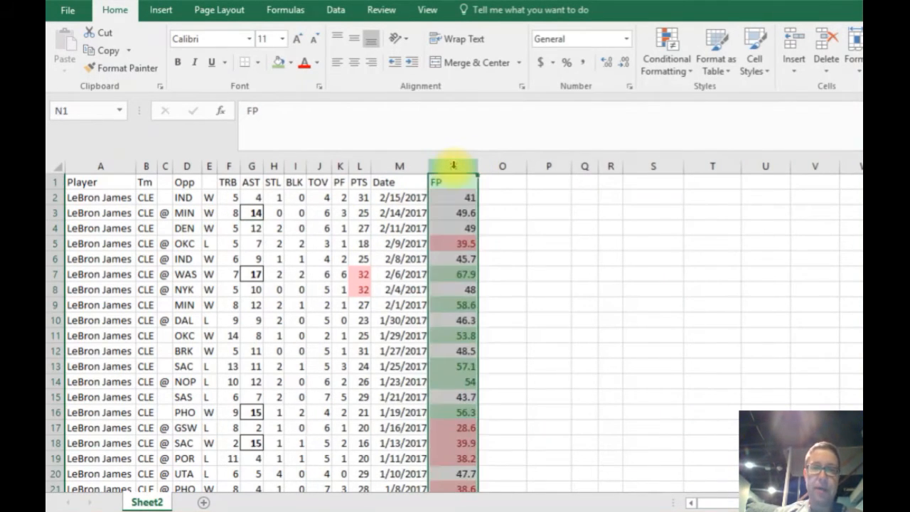
{"action": "left_click", "coordinate": [680, 78]}
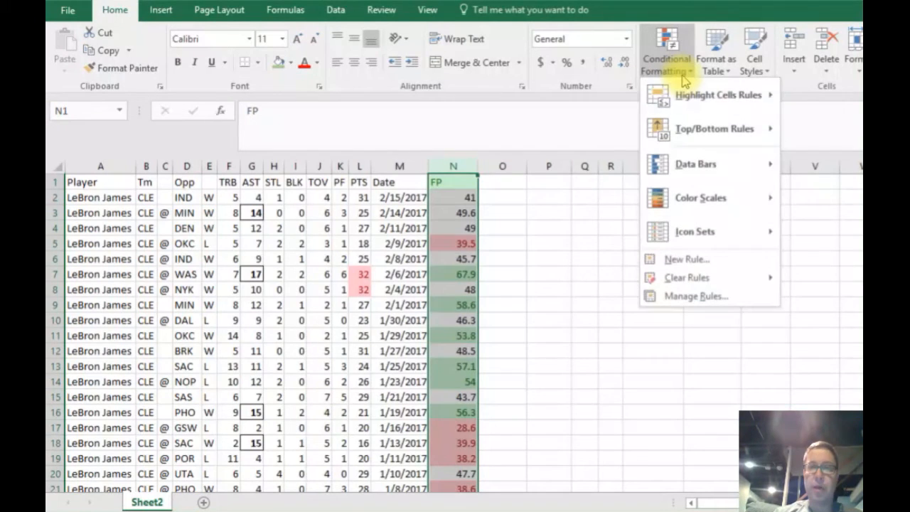
{"action": "mouse_move", "coordinate": [679, 96]}
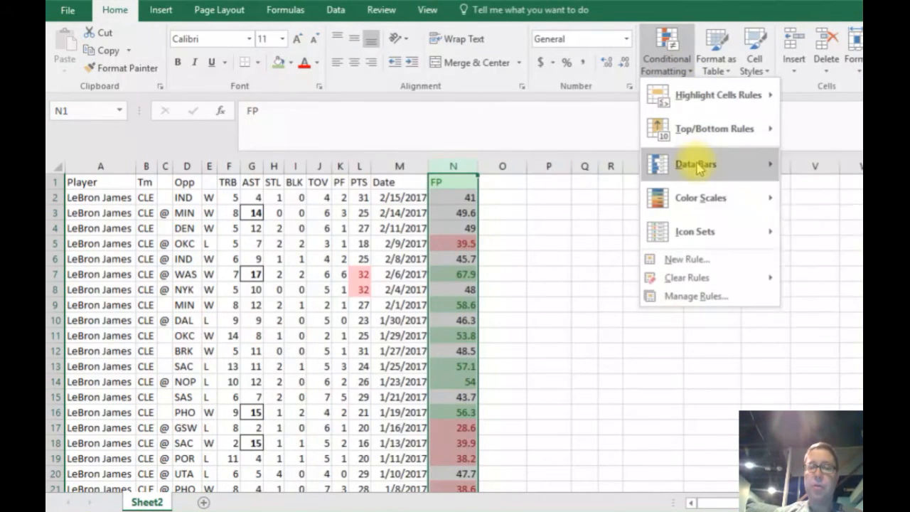
{"action": "mouse_move", "coordinate": [699, 167]}
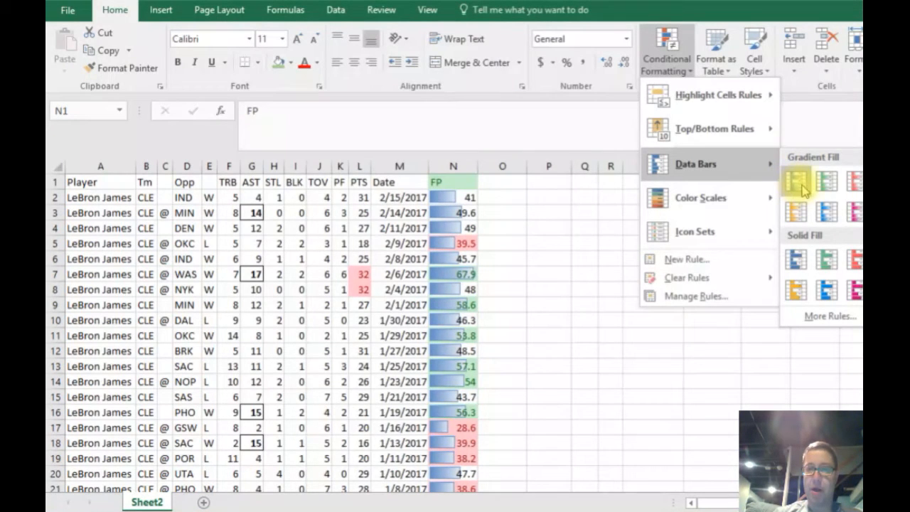
{"action": "left_click", "coordinate": [855, 185]}
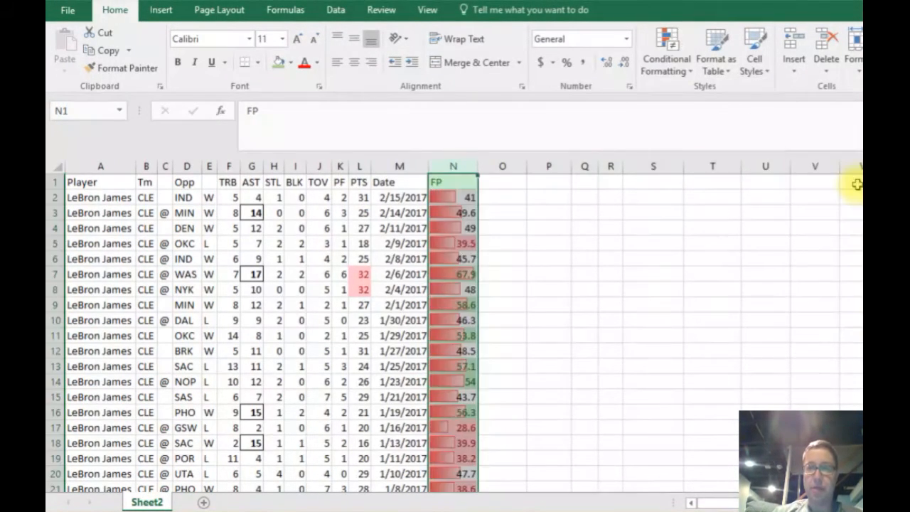
Widen the FP column slightly more and compare its data bars across recent and older games.
{"action": "left_click", "coordinate": [496, 243]}
{"action": "left_click_drag", "start_coordinate": [475, 171], "coordinate": [486, 164]}
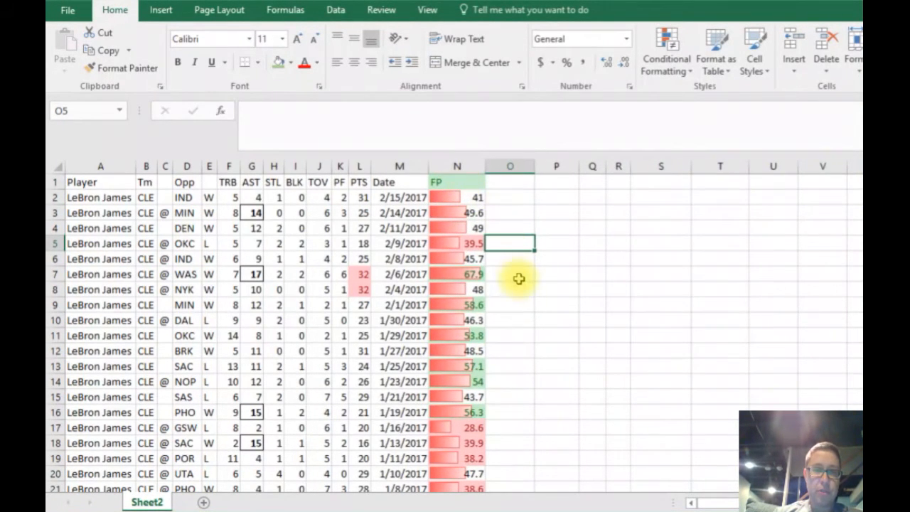
{"action": "left_click_drag", "start_coordinate": [516, 287], "coordinate": [560, 304]}
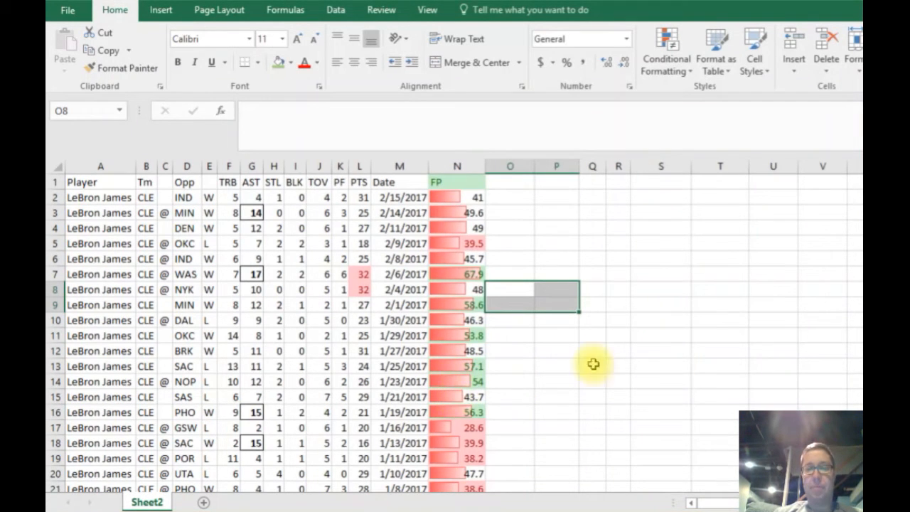
{"action": "scroll", "coordinate": [454, 334], "scroll_direction": "down", "scroll_amount": 10}
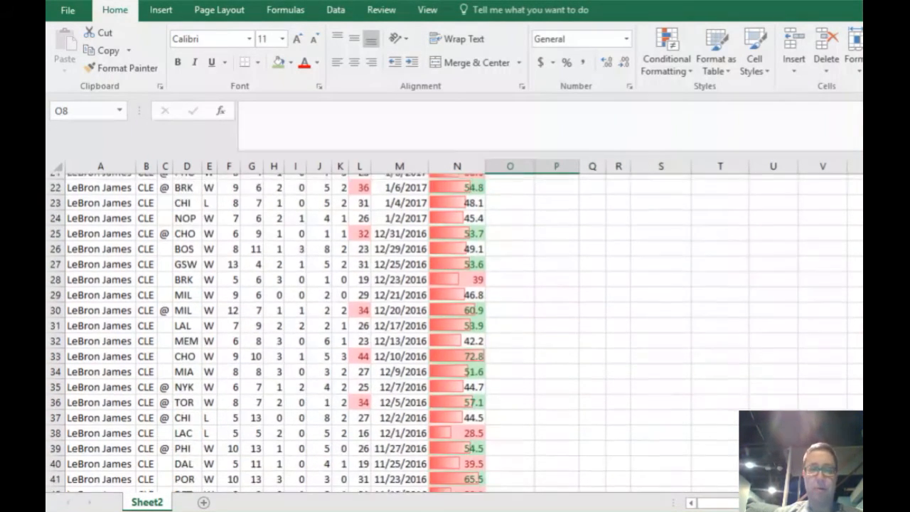
{"action": "scroll", "coordinate": [627, 275], "scroll_direction": "up", "scroll_amount": 10}
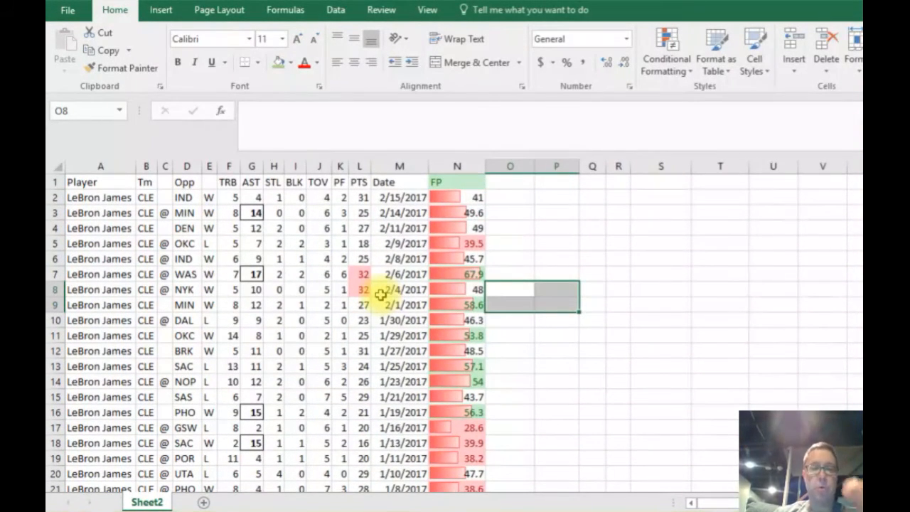
Apply a color scale to the PTS column with red for high and green for low values, and check several shaded cells.
{"action": "left_click", "coordinate": [359, 242]}
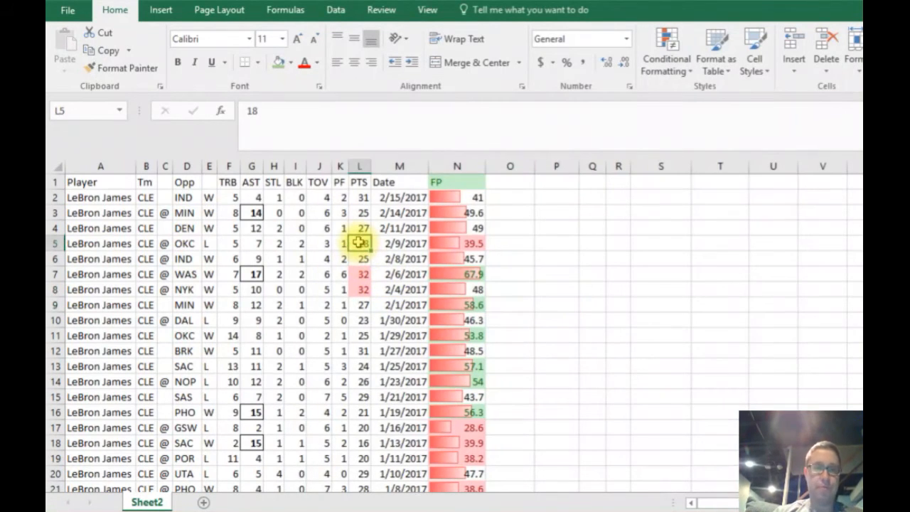
{"action": "left_click", "coordinate": [360, 165]}
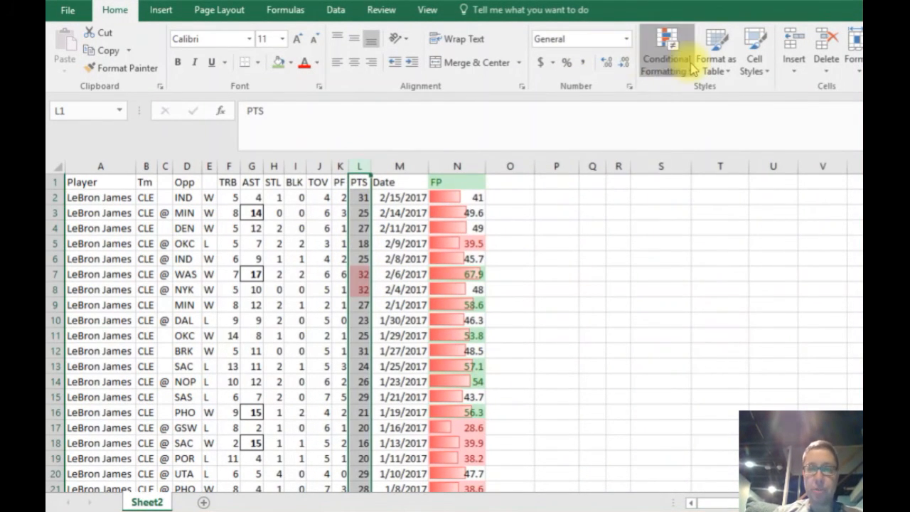
{"action": "left_click", "coordinate": [668, 56]}
{"action": "mouse_move", "coordinate": [664, 197]}
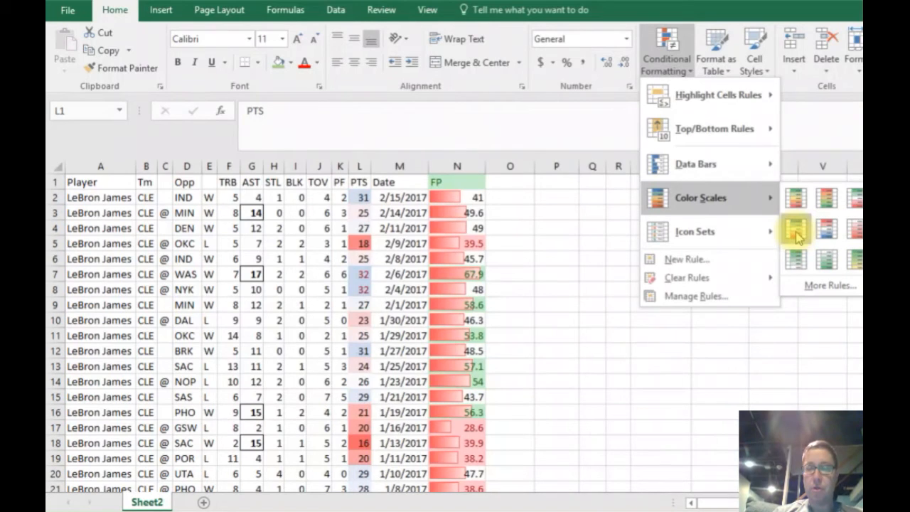
{"action": "left_click", "coordinate": [826, 198]}
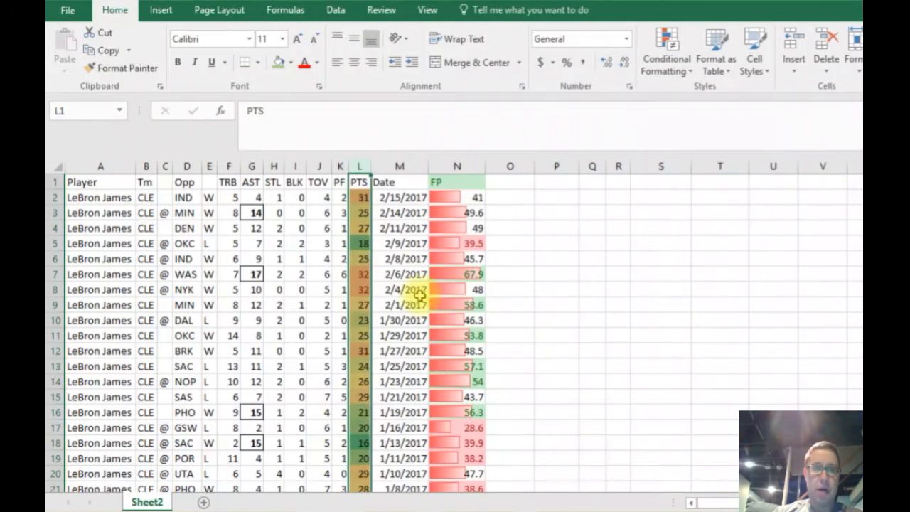
{"action": "left_click", "coordinate": [358, 290]}
{"action": "left_click", "coordinate": [362, 273]}
{"action": "left_click", "coordinate": [362, 288]}
{"action": "left_click", "coordinate": [366, 305]}
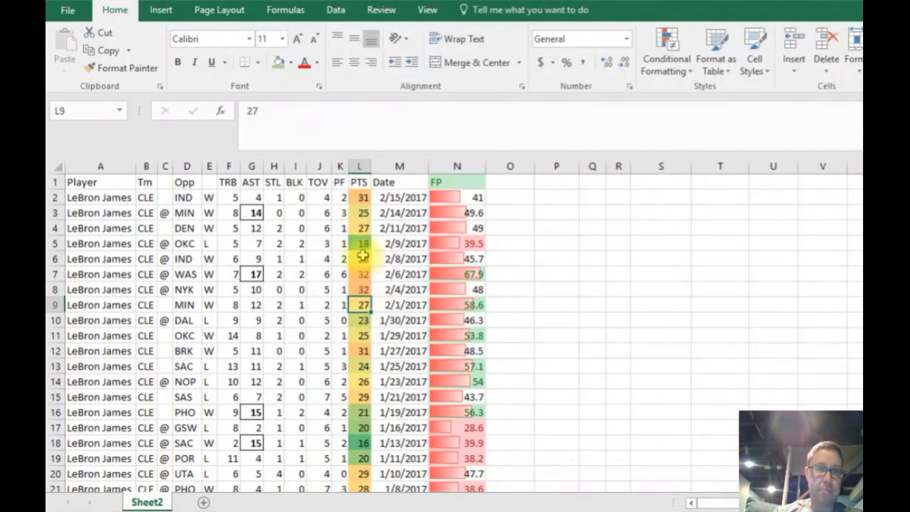
{"action": "left_click", "coordinate": [362, 242]}
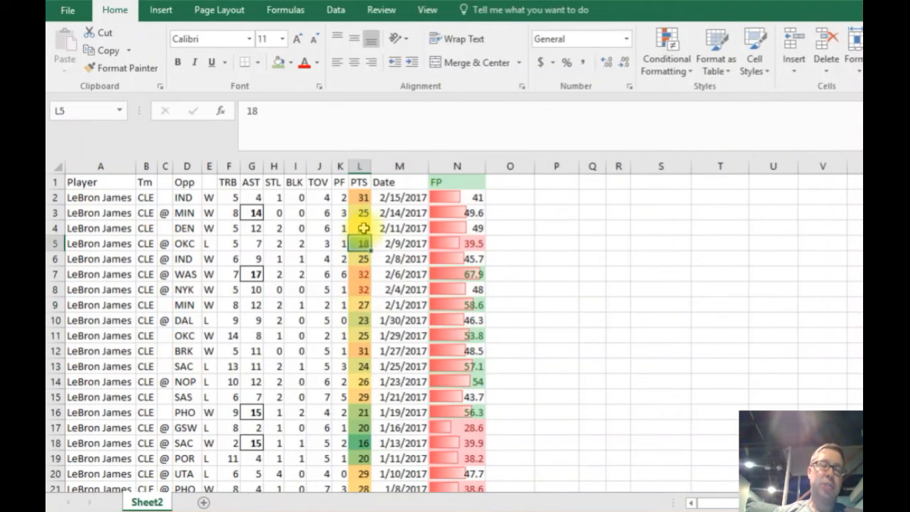
{"action": "left_click", "coordinate": [361, 166]}
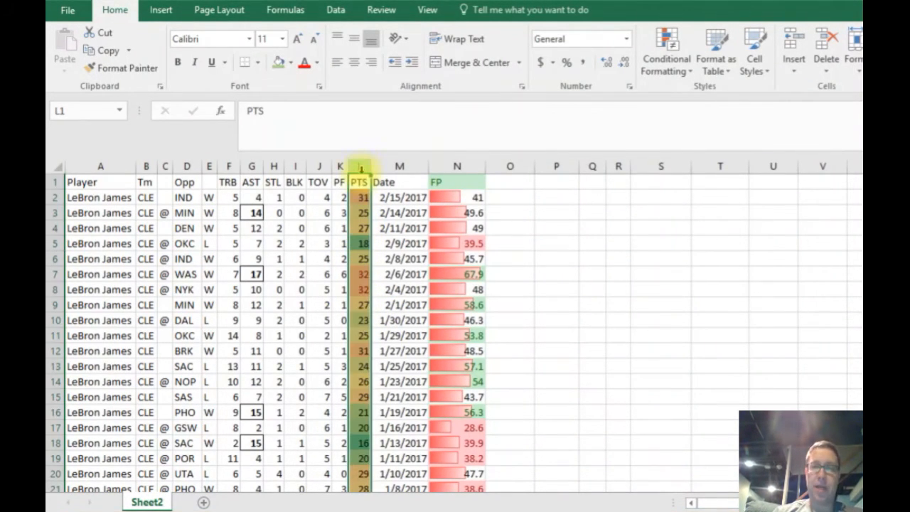
{"action": "left_click", "coordinate": [274, 166]}
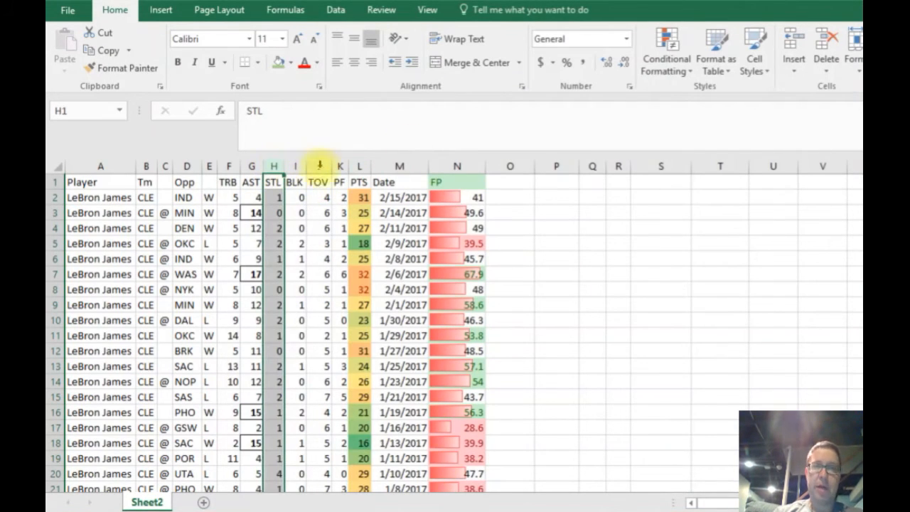
{"action": "left_click", "coordinate": [664, 67]}
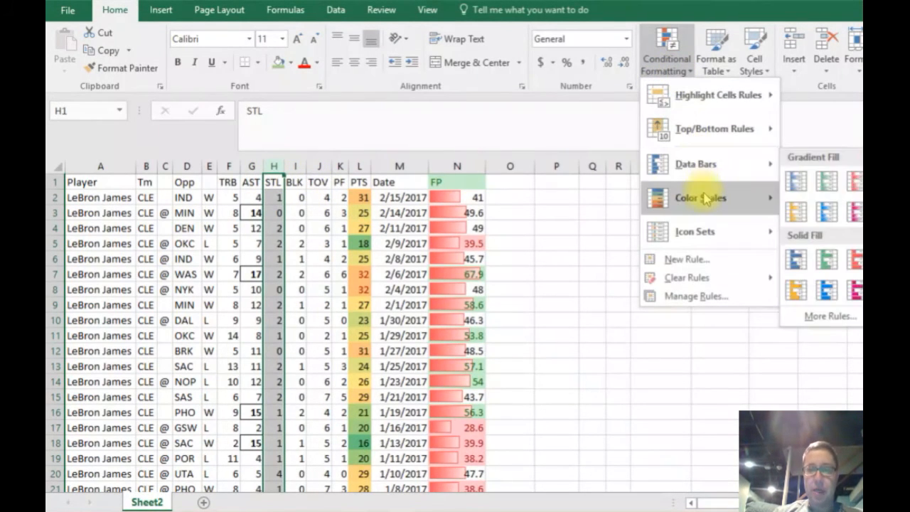
{"action": "mouse_move", "coordinate": [706, 202]}
{"action": "mouse_move", "coordinate": [707, 242]}
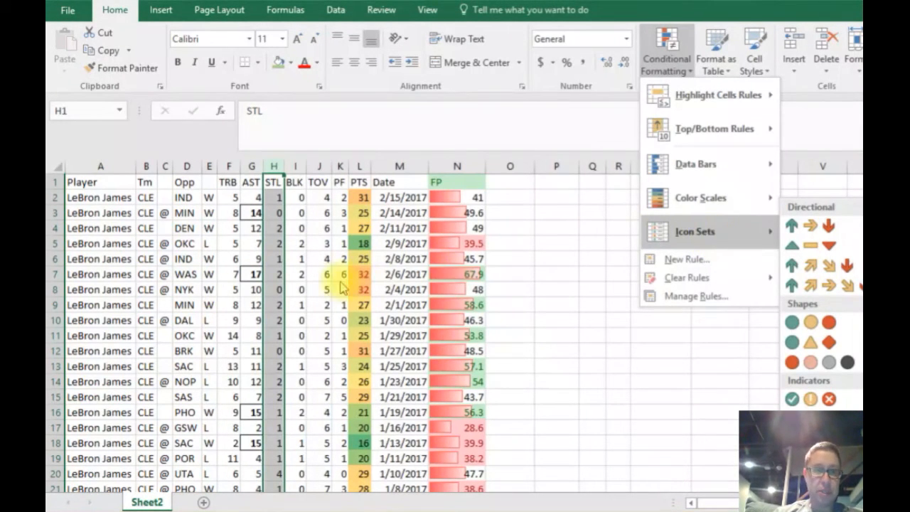
{"action": "left_click", "coordinate": [306, 279]}
{"action": "left_click", "coordinate": [324, 212]}
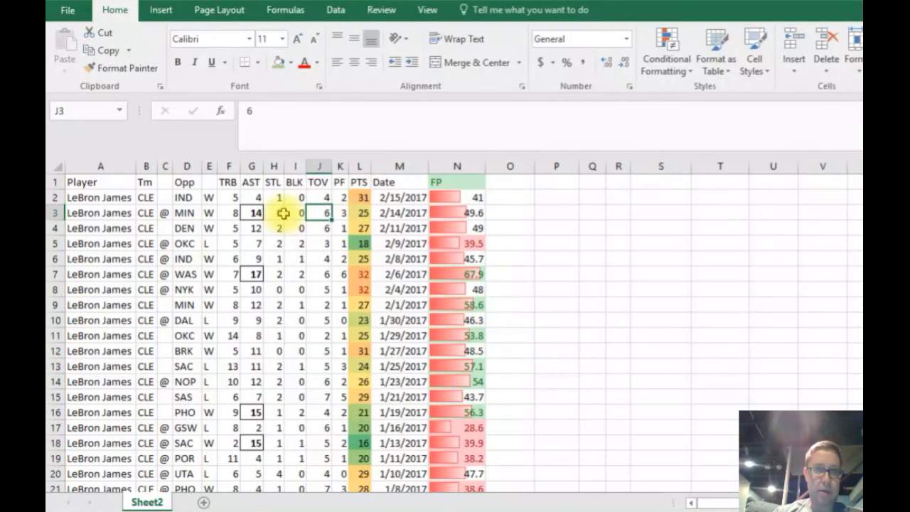
Apply the directional icon set with green, yellow and red arrows to the whole TRB column.
{"action": "left_click", "coordinate": [228, 165]}
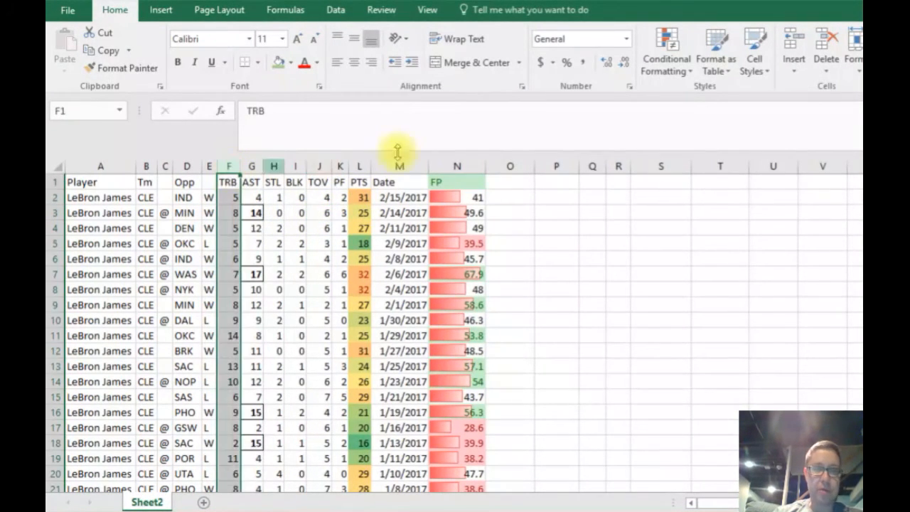
{"action": "left_click", "coordinate": [688, 71]}
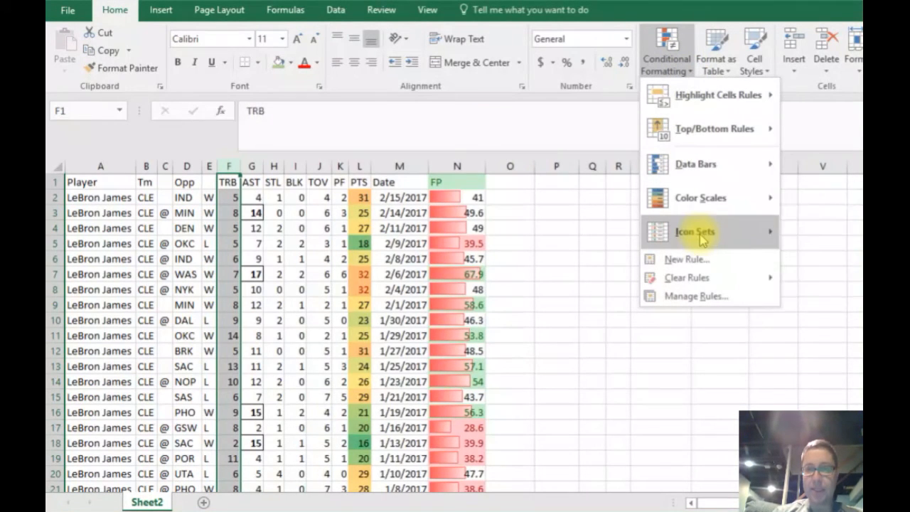
{"action": "mouse_move", "coordinate": [766, 236]}
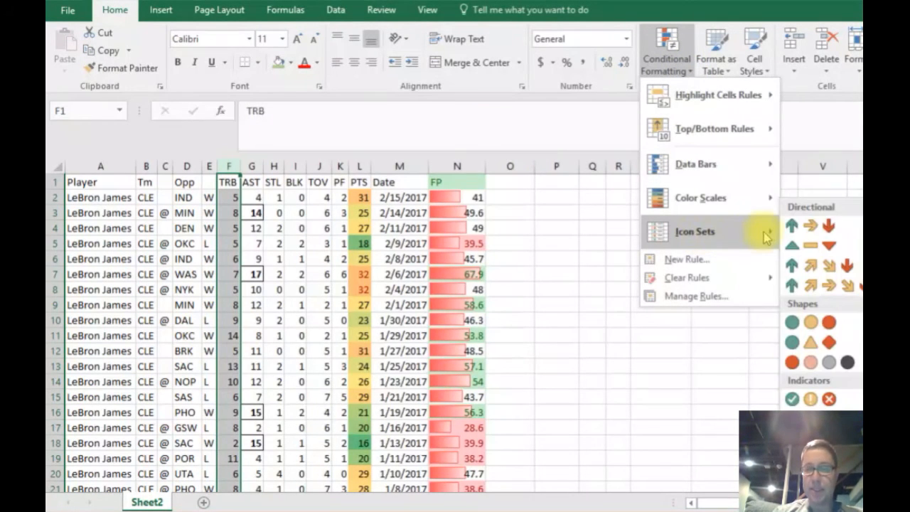
{"action": "left_click", "coordinate": [820, 229]}
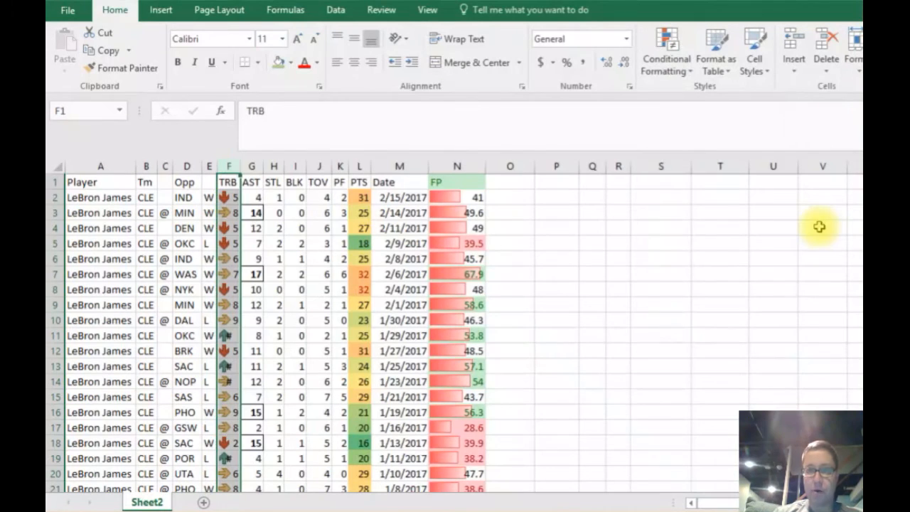
Widen the TRB column so the rebound values fit beside their icons.
{"action": "left_click", "coordinate": [252, 304]}
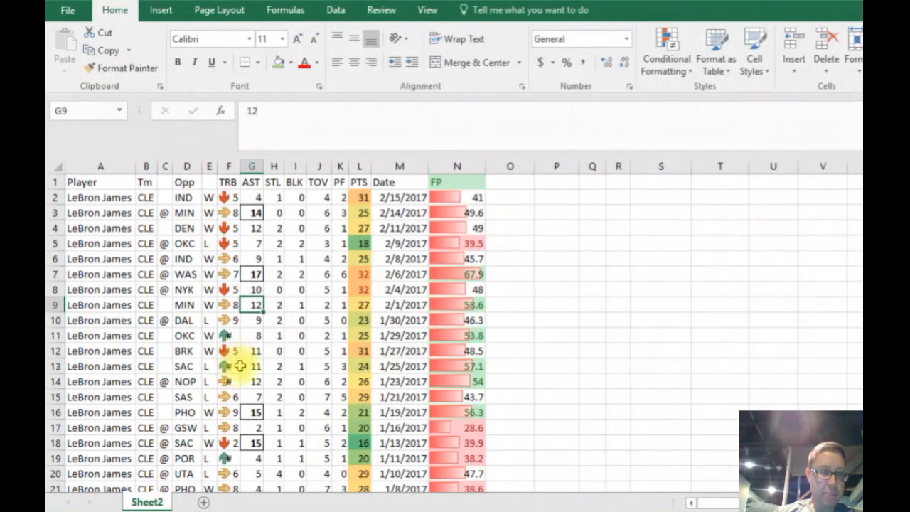
{"action": "left_click", "coordinate": [224, 412]}
{"action": "left_click", "coordinate": [226, 429]}
{"action": "left_click", "coordinate": [226, 473]}
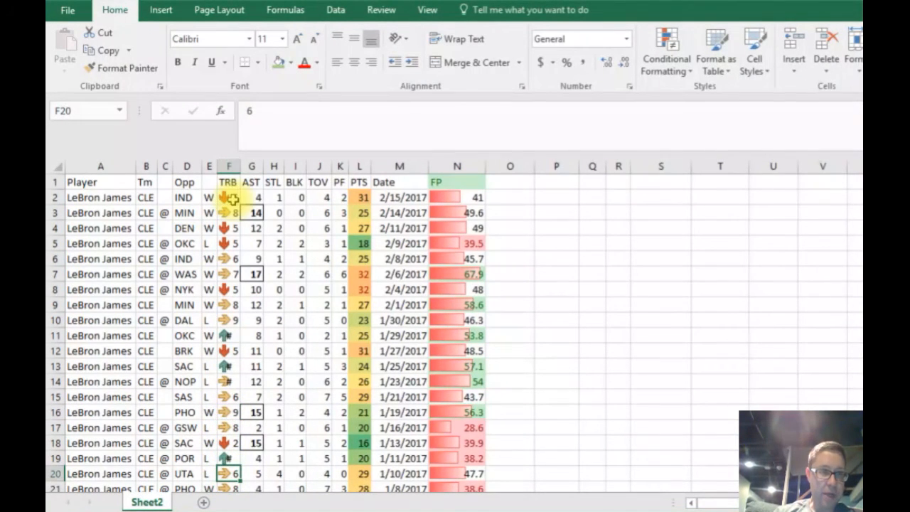
{"action": "left_click_drag", "start_coordinate": [240, 166], "coordinate": [267, 165]}
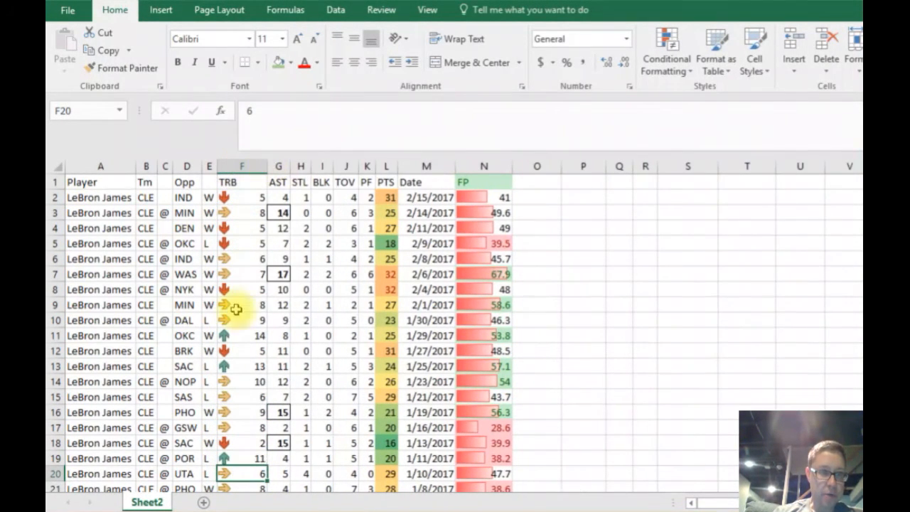
Examine which rebound values in the TRB column get up, sideways and down arrows.
{"action": "left_click", "coordinate": [242, 457]}
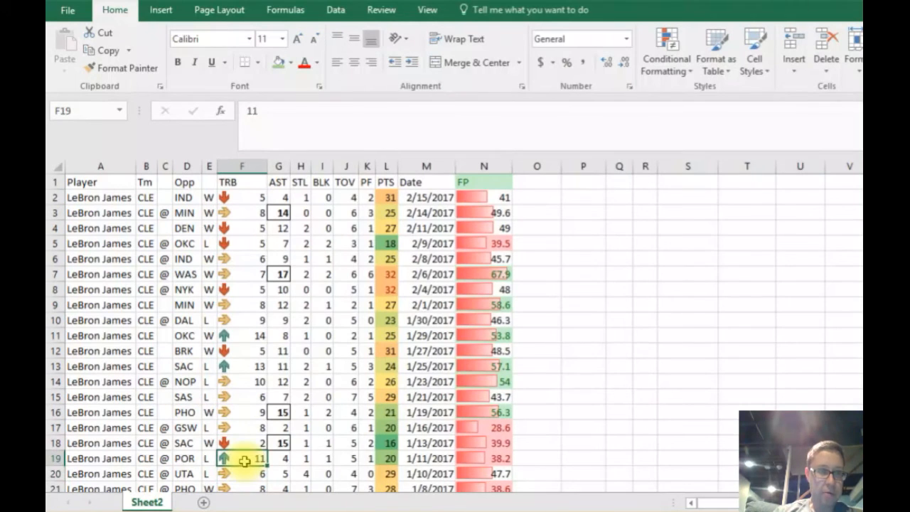
{"action": "left_click", "coordinate": [248, 334]}
{"action": "left_click", "coordinate": [246, 367]}
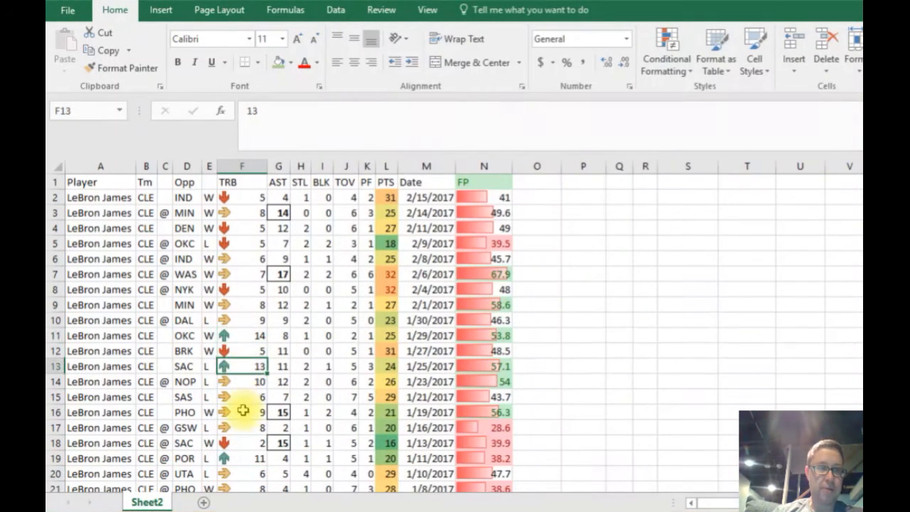
{"action": "left_click", "coordinate": [245, 456]}
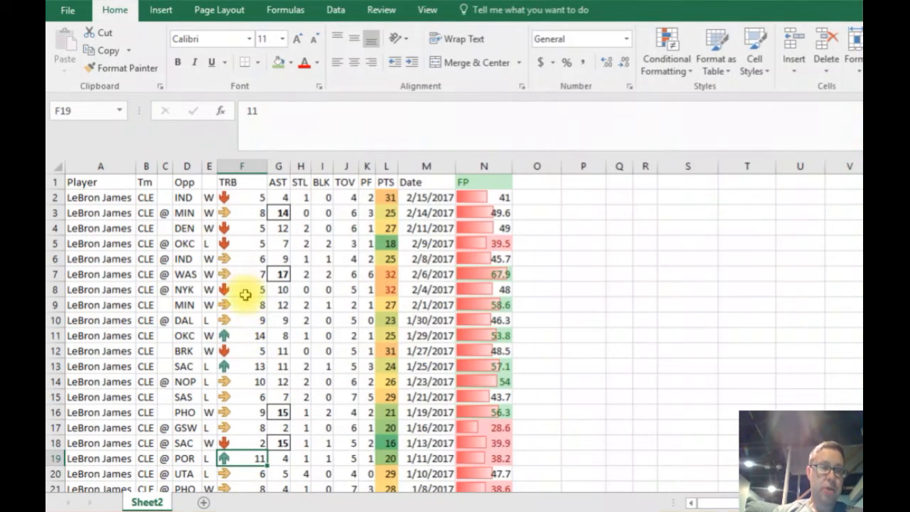
{"action": "left_click", "coordinate": [242, 289]}
{"action": "left_click", "coordinate": [242, 259]}
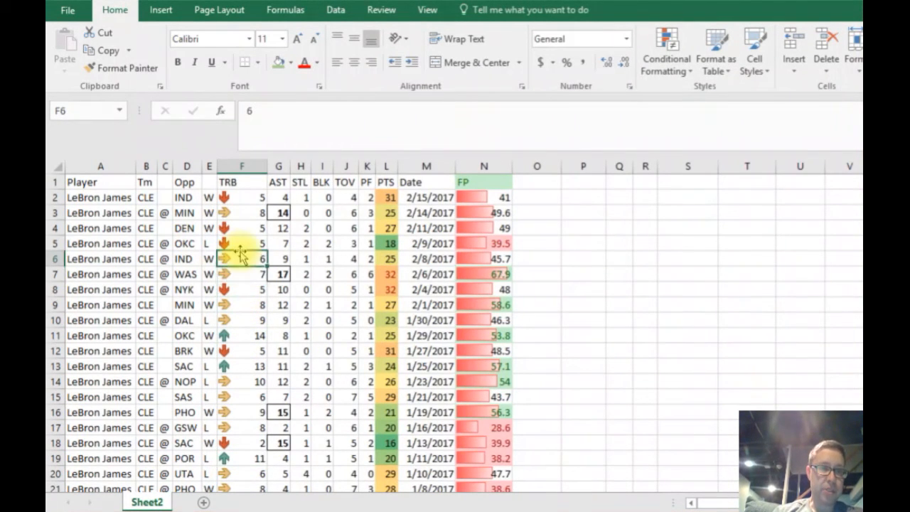
{"action": "left_click", "coordinate": [243, 228]}
{"action": "left_click", "coordinate": [241, 289]}
{"action": "left_click", "coordinate": [241, 351]}
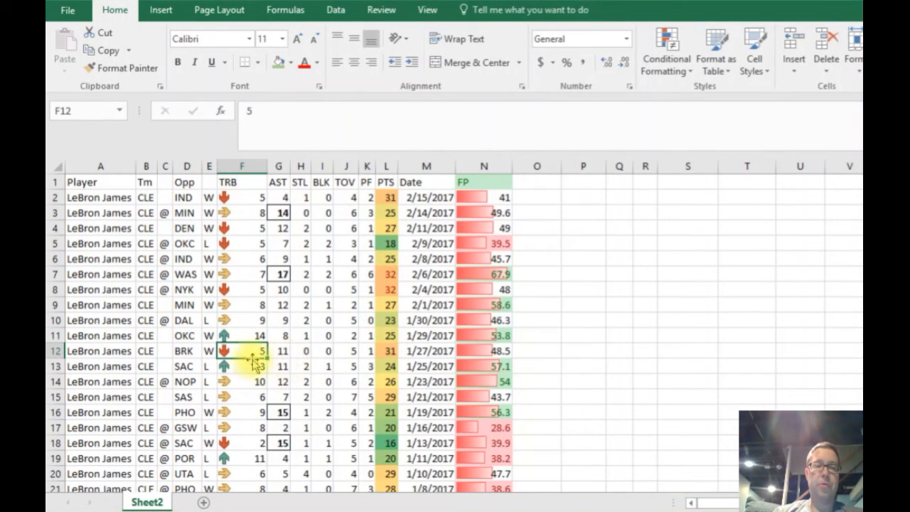
{"action": "left_click", "coordinate": [242, 304]}
Switch the TRB column to the Indicators icon set with circled check mark, exclamation mark and cross.
{"action": "left_click", "coordinate": [239, 166]}
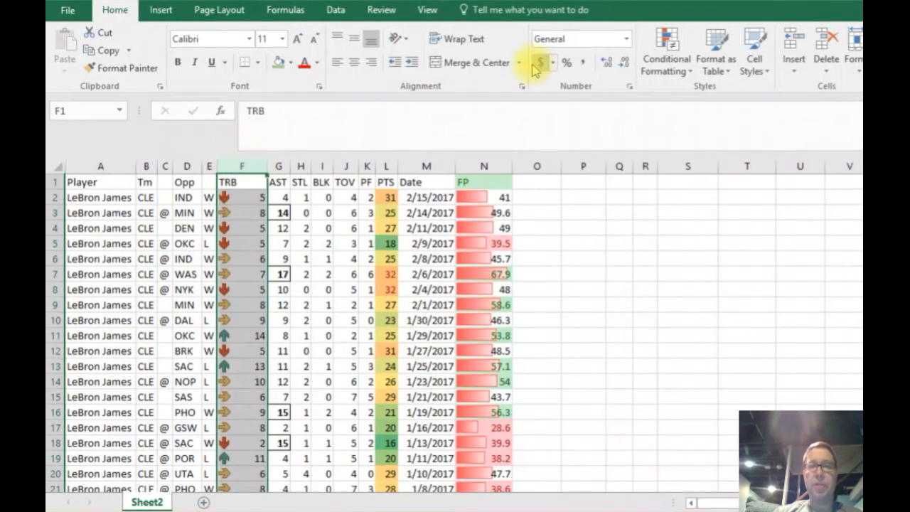
{"action": "left_click", "coordinate": [666, 66]}
{"action": "mouse_move", "coordinate": [699, 234]}
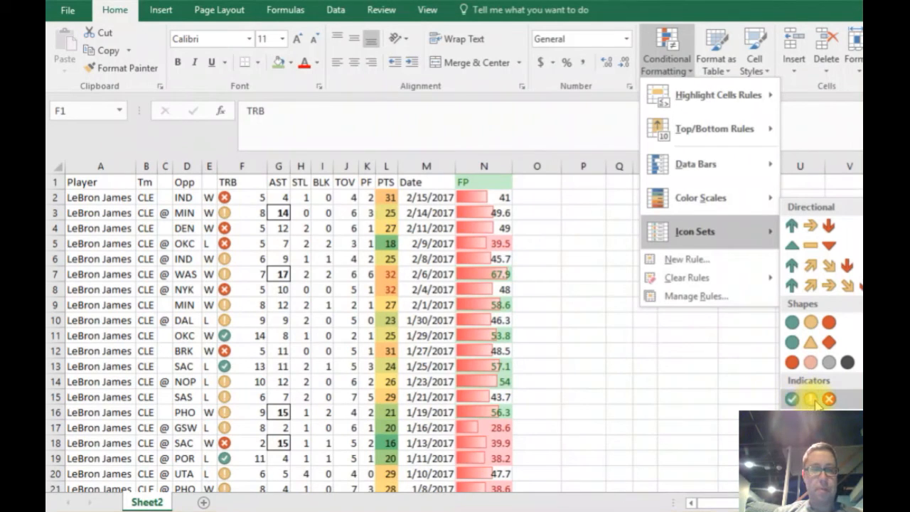
{"action": "left_click", "coordinate": [815, 402]}
{"action": "left_click", "coordinate": [301, 365]}
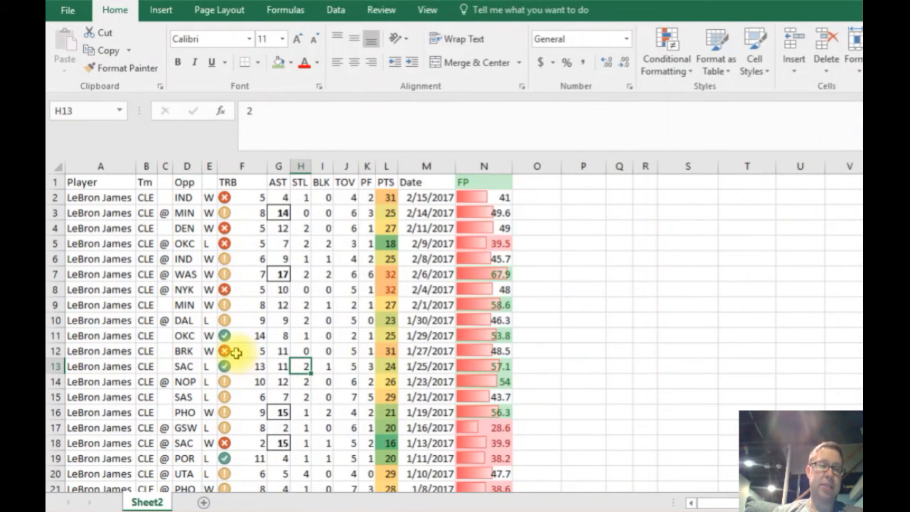
{"action": "left_click", "coordinate": [244, 273]}
{"action": "left_click", "coordinate": [392, 260]}
{"action": "left_click", "coordinate": [430, 275]}
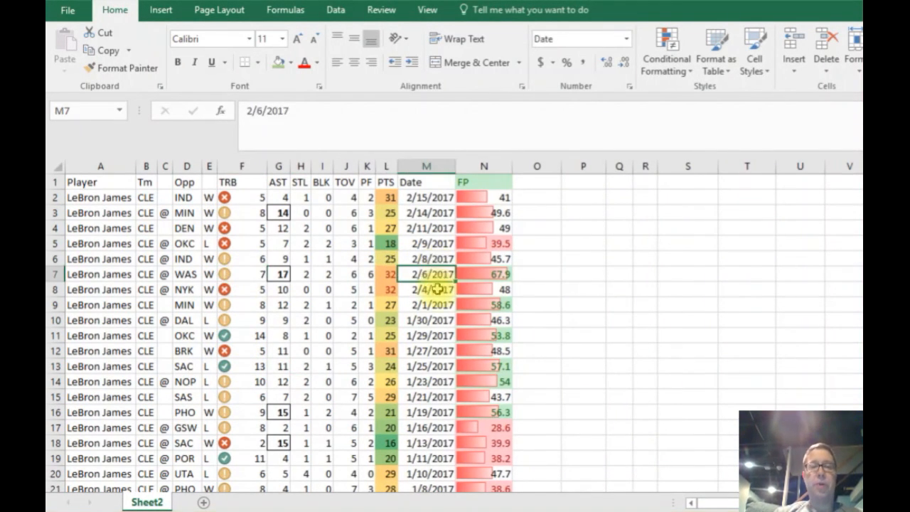
{"action": "left_click", "coordinate": [465, 321]}
{"action": "left_click", "coordinate": [423, 351]}
{"action": "left_click", "coordinate": [325, 320]}
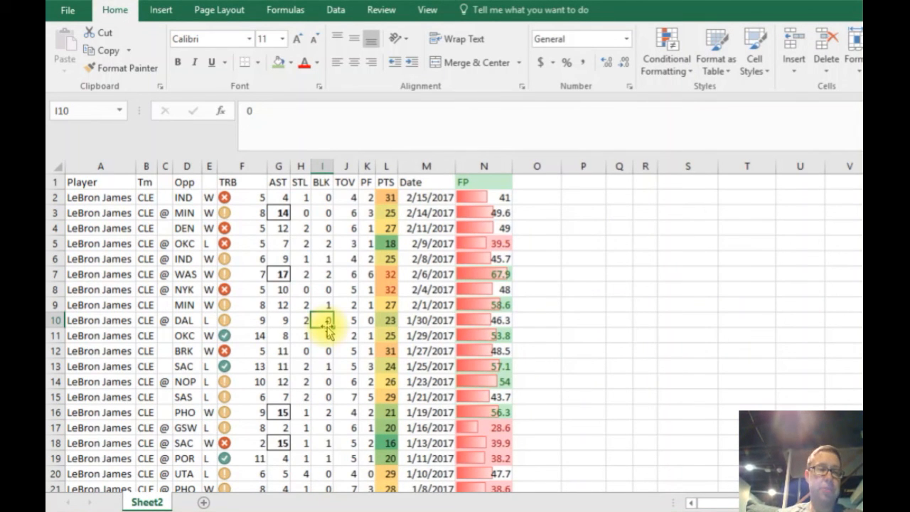
{"action": "left_click", "coordinate": [302, 290]}
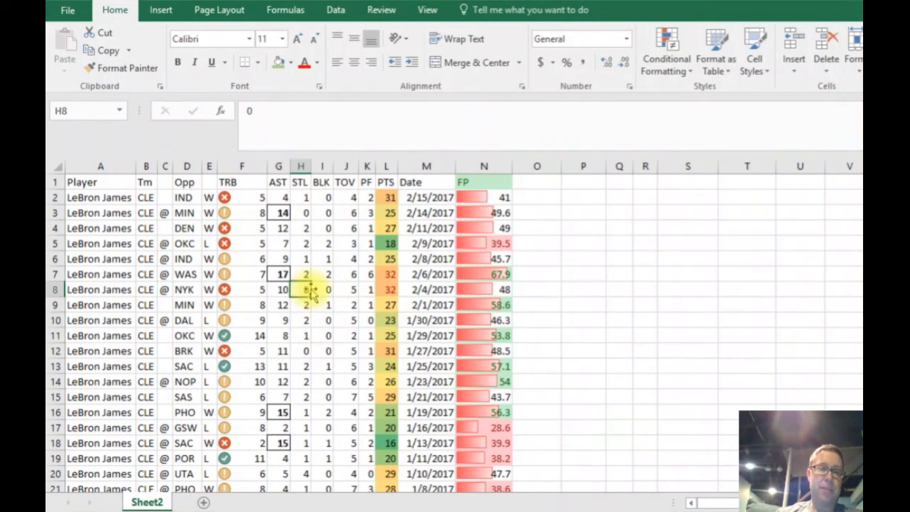
{"action": "left_click", "coordinate": [324, 260]}
{"action": "left_click", "coordinate": [363, 242]}
{"action": "left_click", "coordinate": [384, 274]}
{"action": "left_click", "coordinate": [339, 320]}
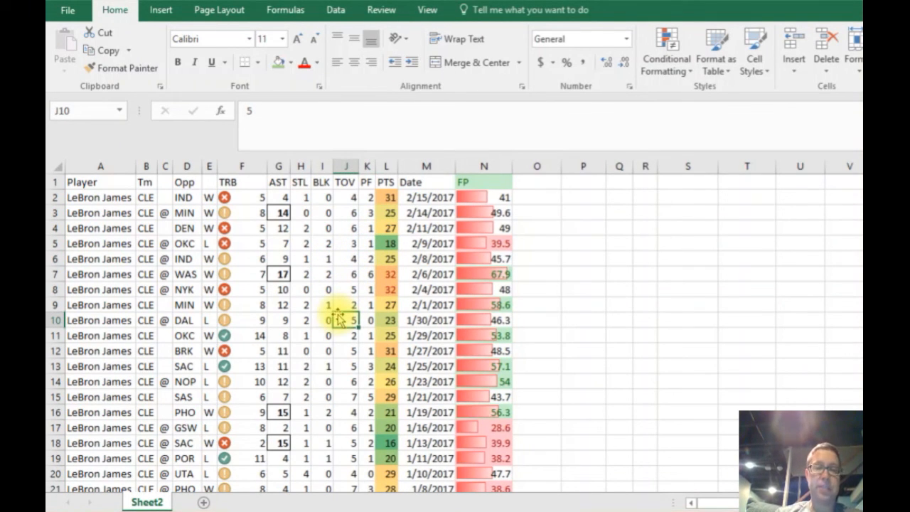